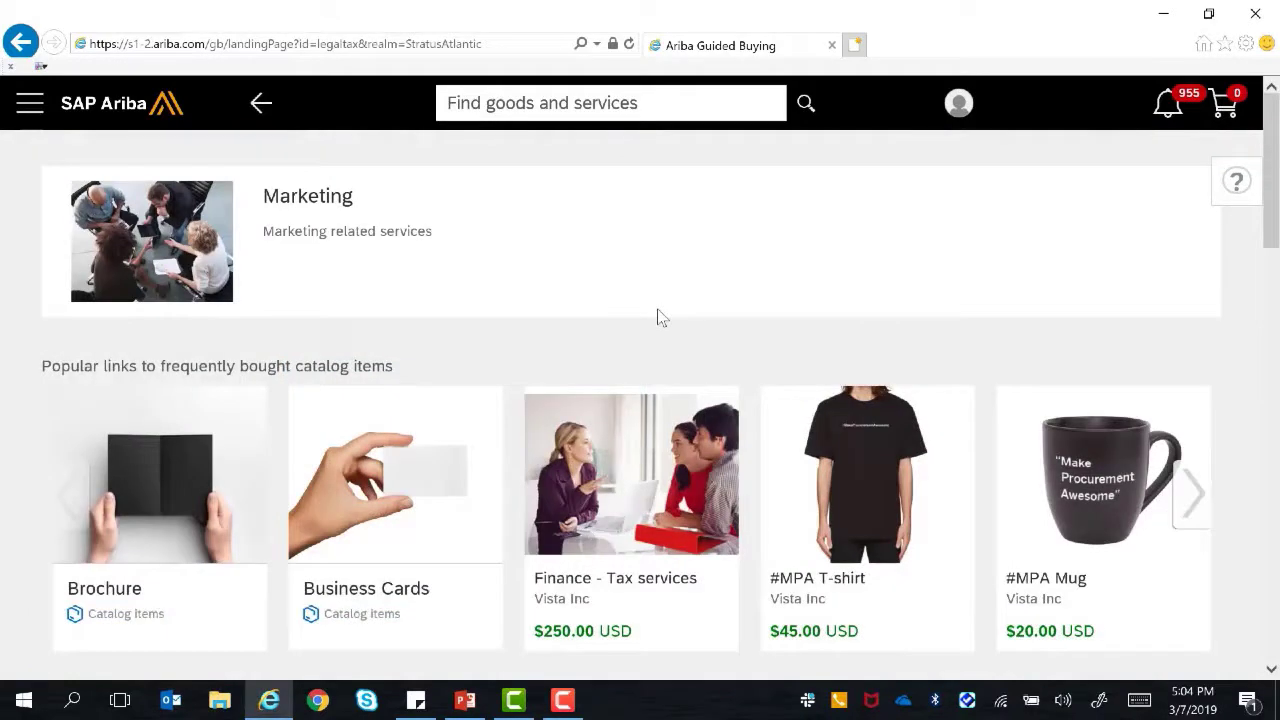
- Open the Creative Advertising Form from the request forms on the Marketing page
mouse_move(1051, 480)
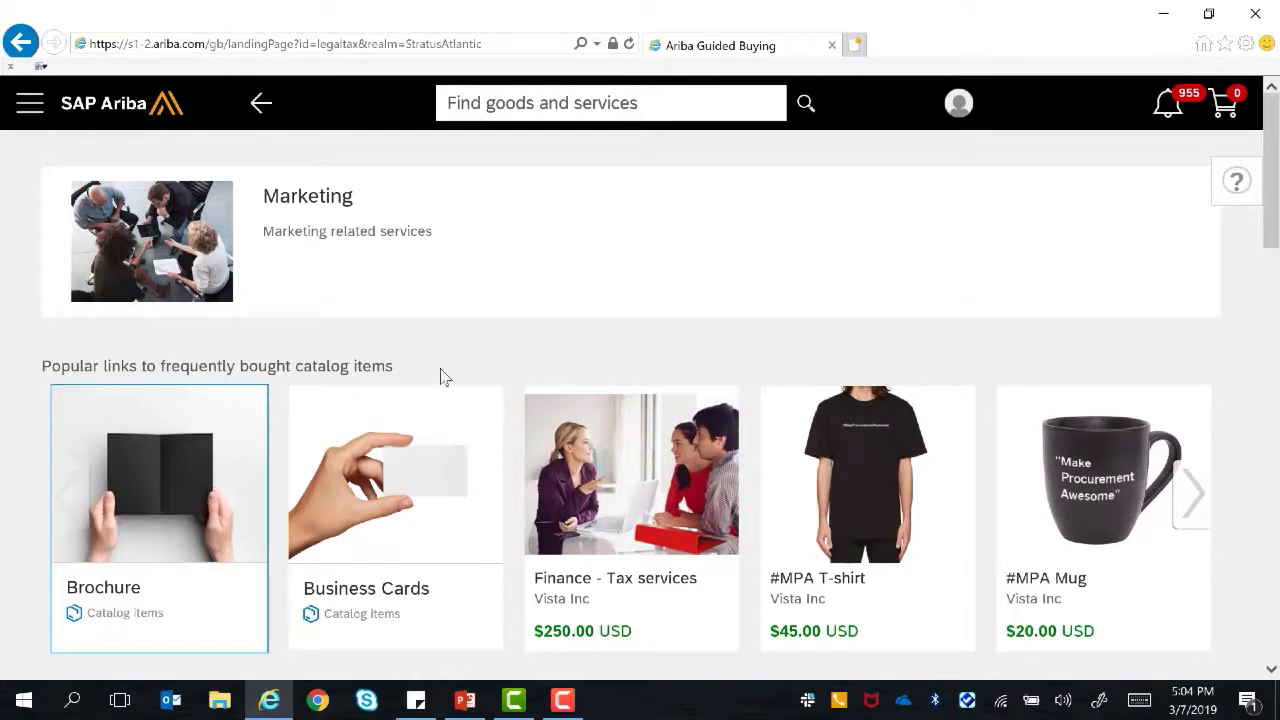
scroll(477, 340, "down", 6)
scroll(479, 342, "up", 1)
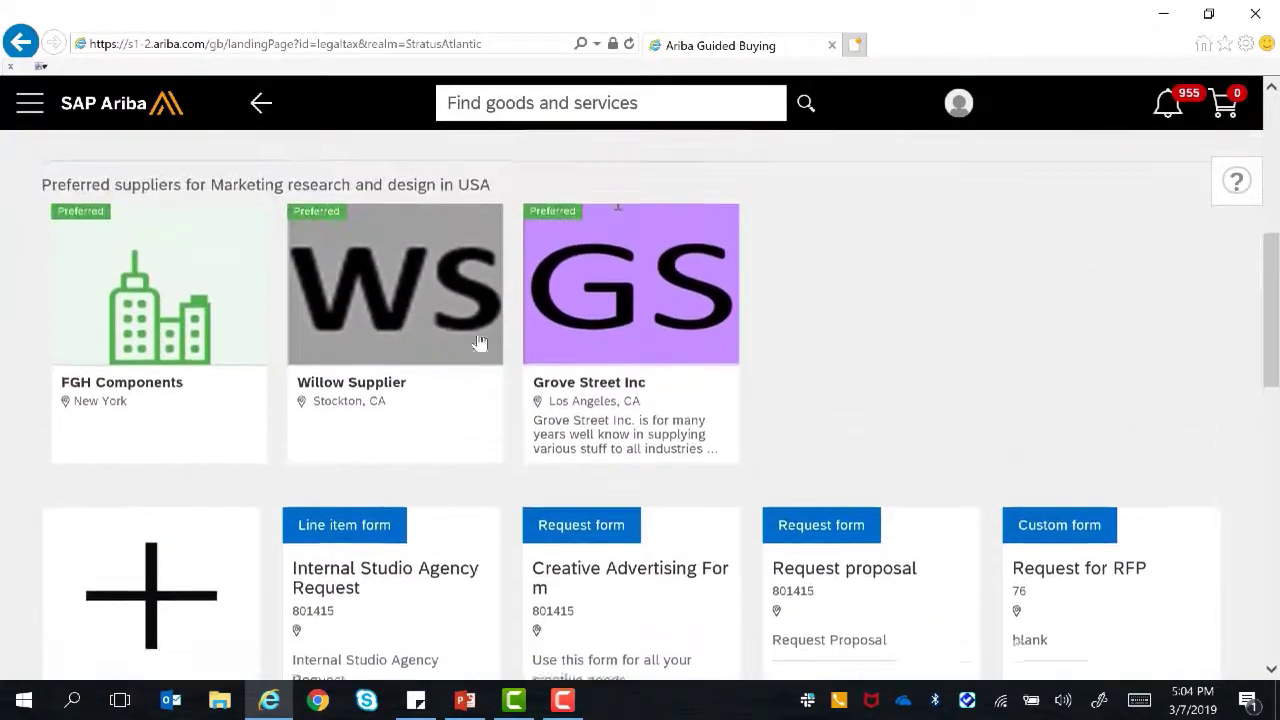
scroll(610, 310, "down", 2)
scroll(610, 310, "down", 2)
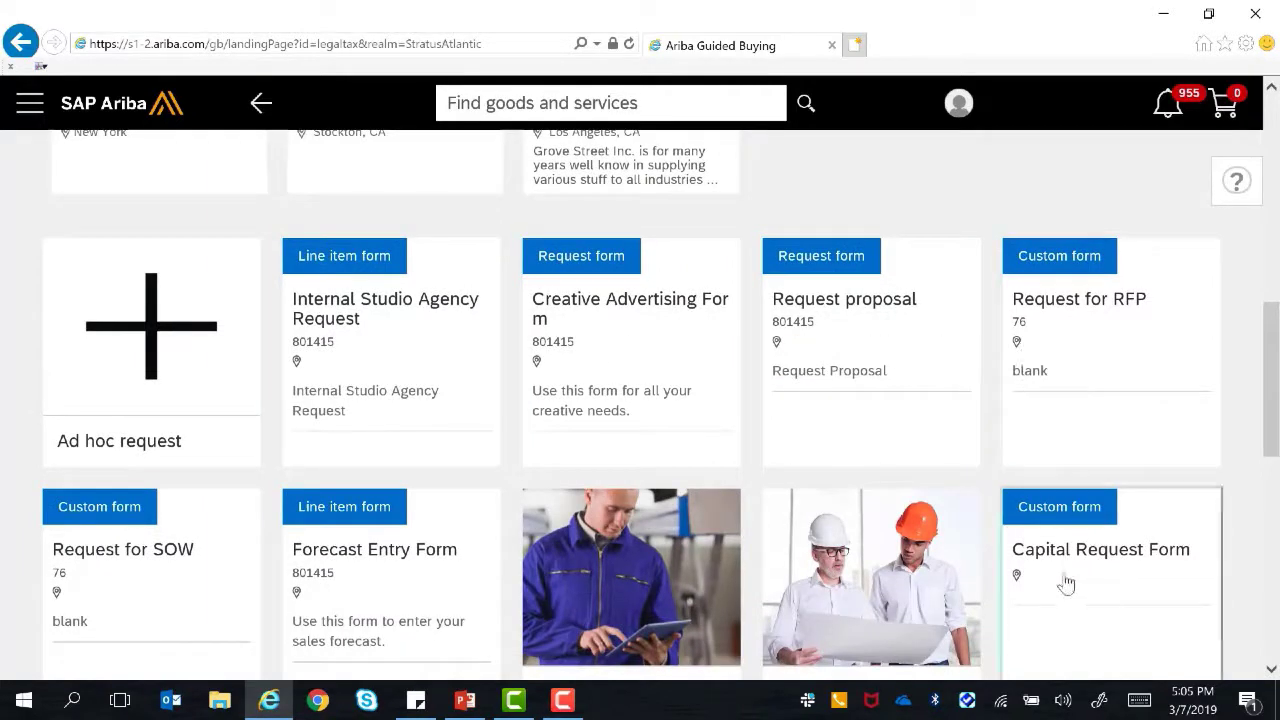
left_click(625, 328)
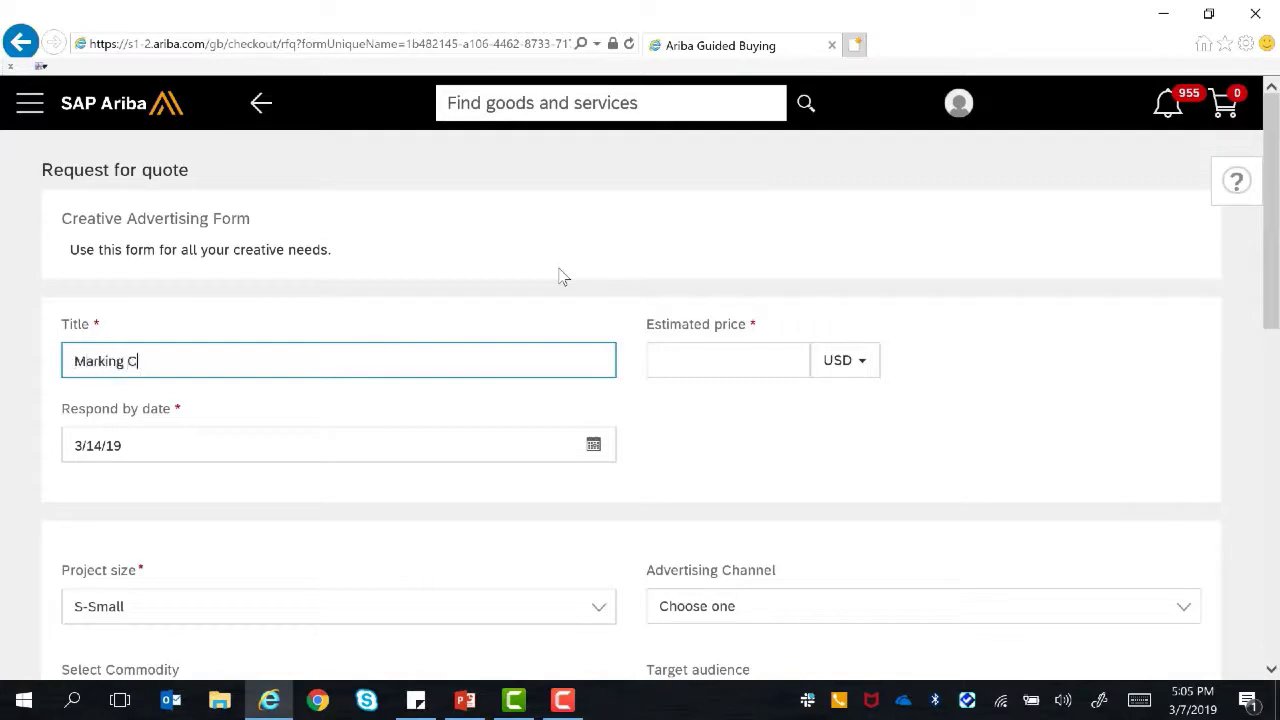
- Title the request for quote "Marking Campaign 2019" and set its estimated price to 25000 USD
type("Marking Campaign 2019")
left_click(711, 360)
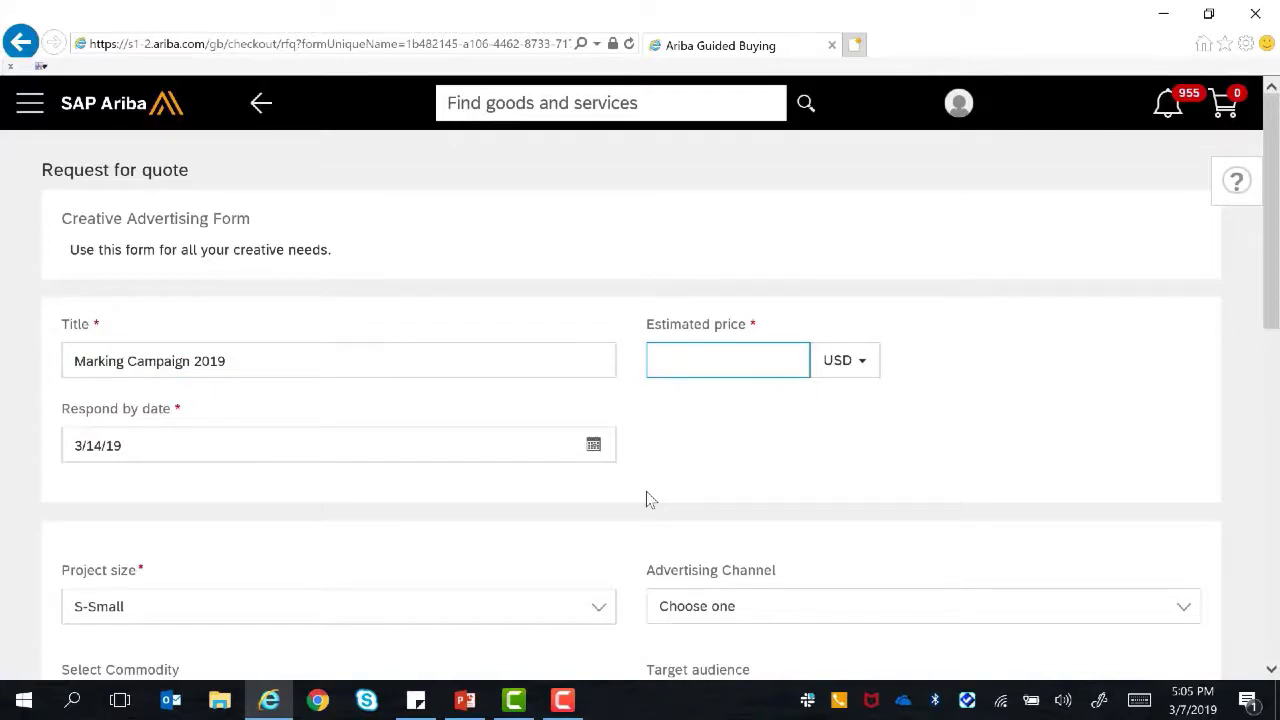
type("25000")
scroll(634, 491, "down", 1)
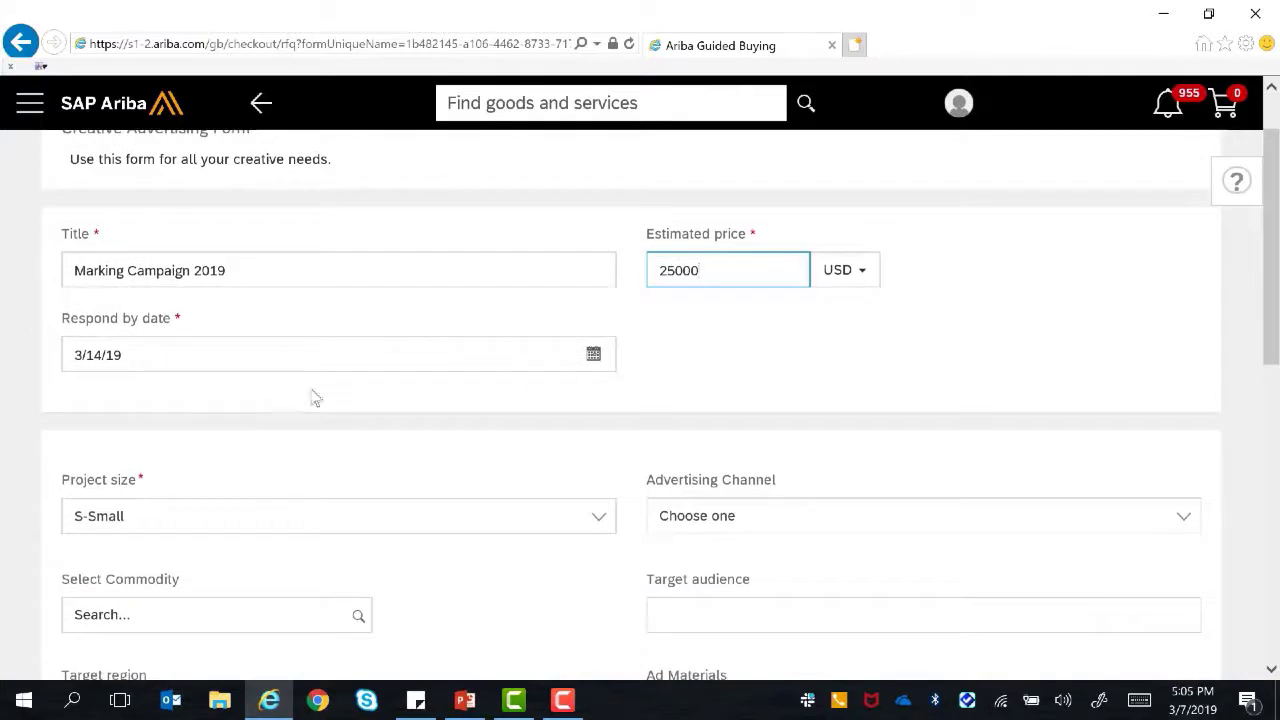
left_click(593, 356)
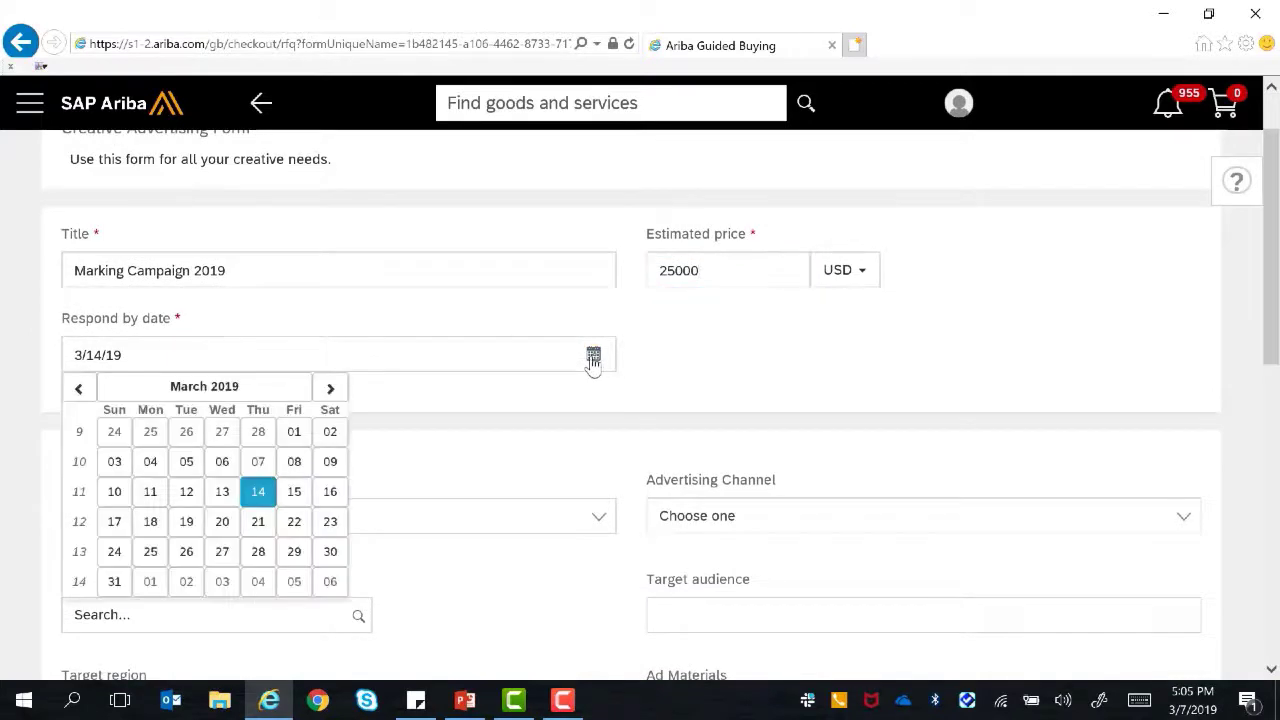
left_click(808, 368)
- Set the project size to M-Medium and the advertising channel to TV/Video
scroll(543, 397, "down", 3)
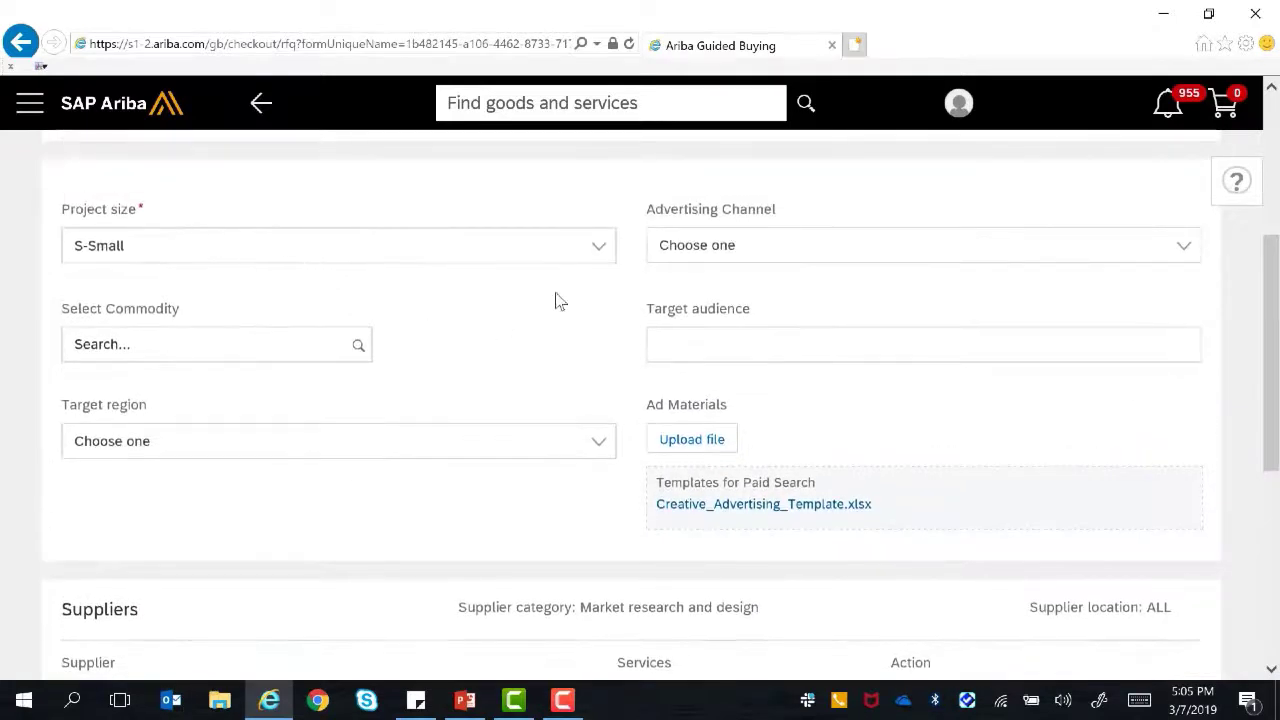
left_click(603, 247)
left_click(358, 420)
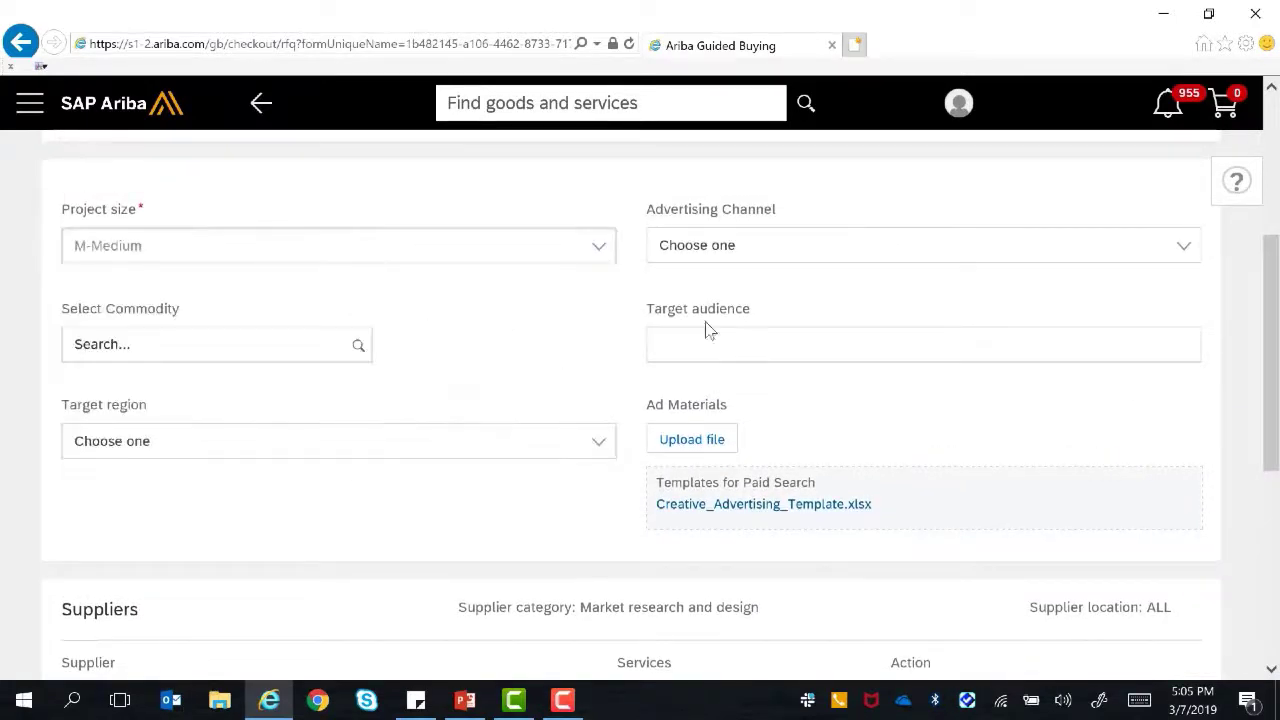
left_click(840, 262)
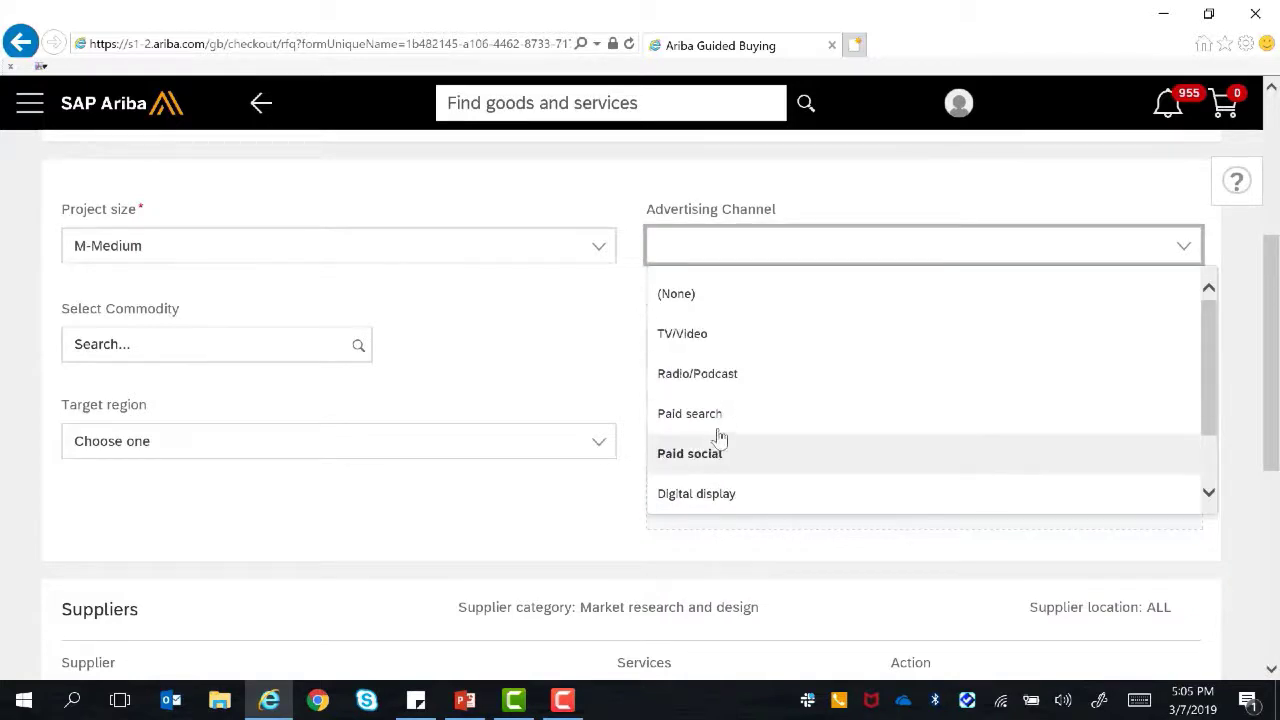
left_click(686, 335)
- Search the commodities for "Sports" and select Other sports (4921) as the commodity
left_click(229, 344)
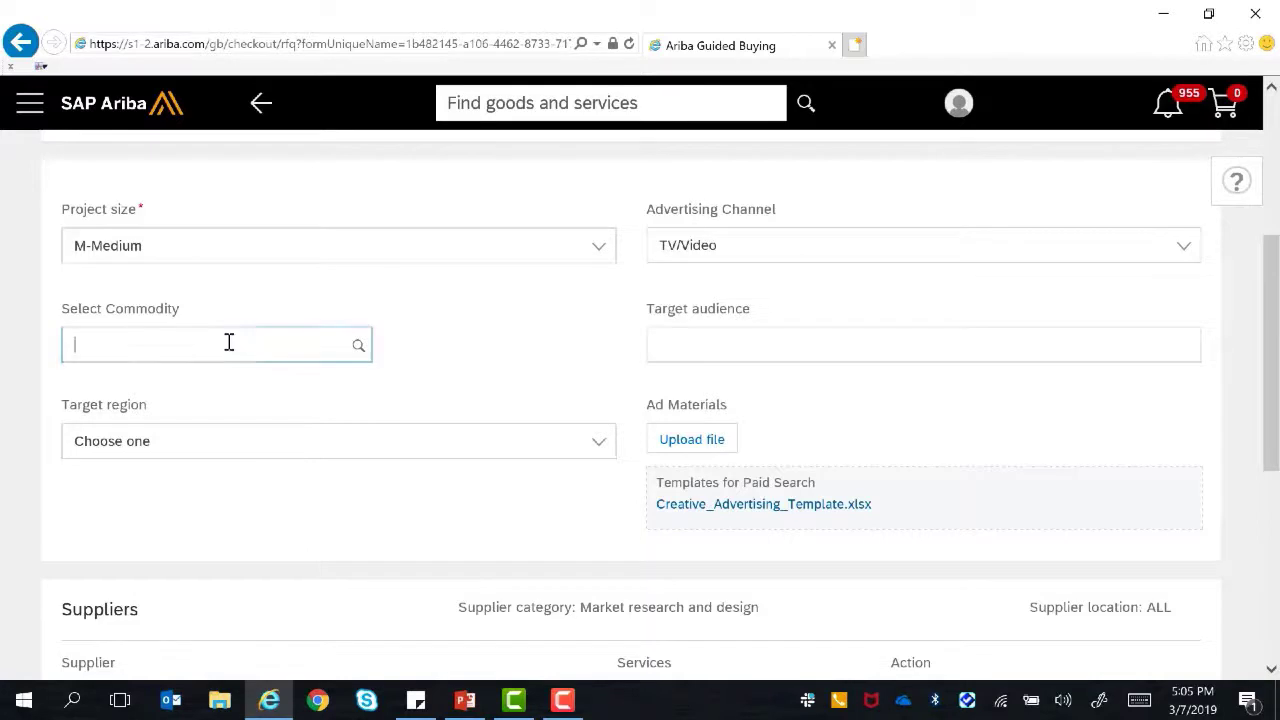
type("Sports")
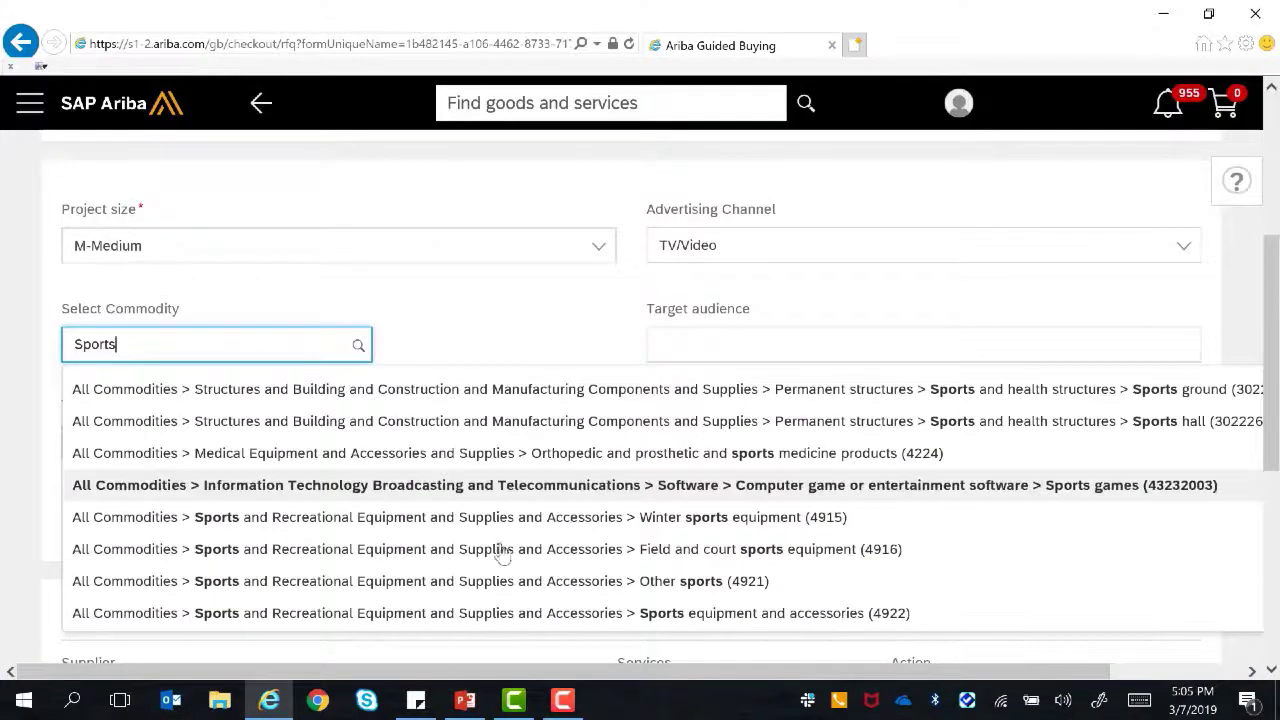
left_click(545, 584)
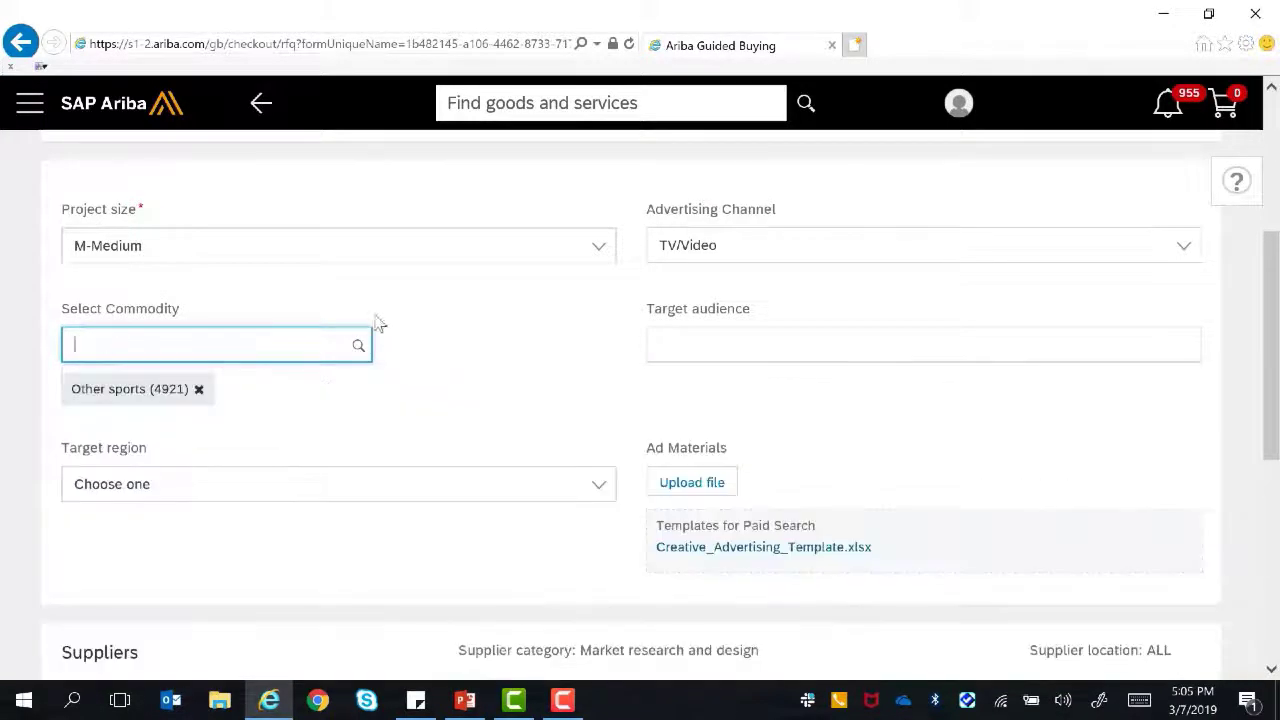
- Enter "MLB Fans" as the target audience and set the target region to Americas
left_click(776, 344)
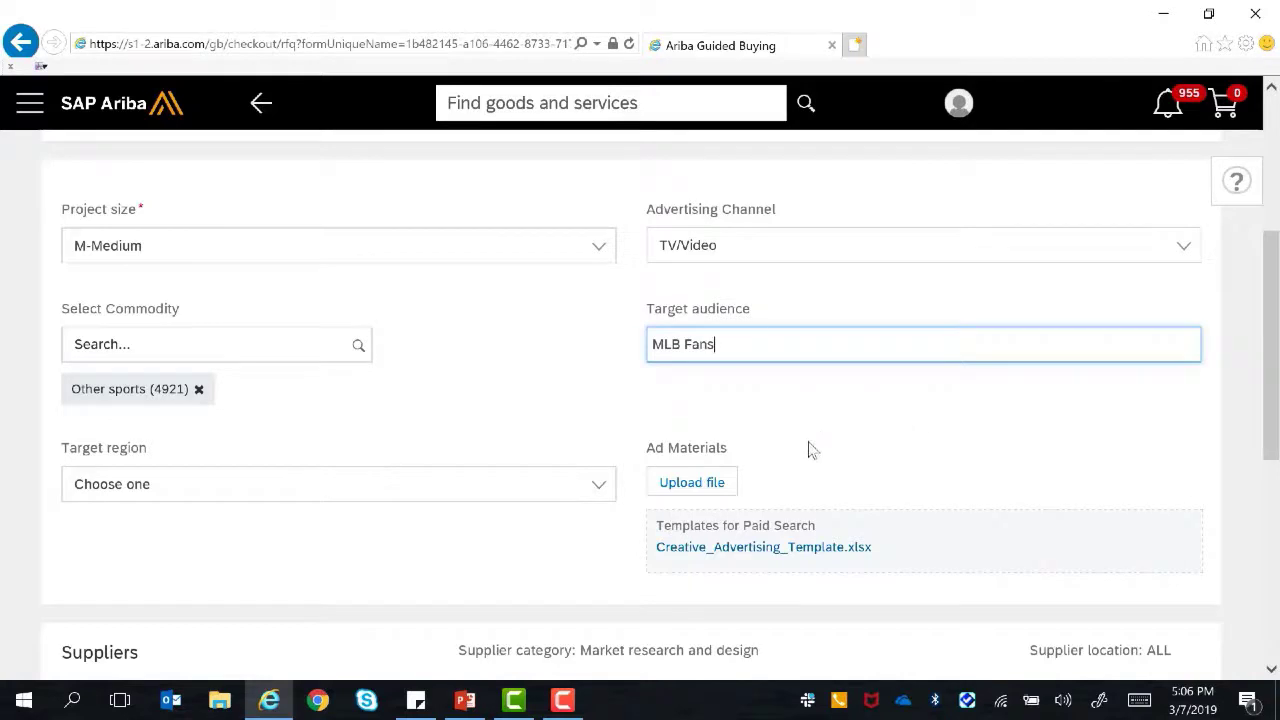
left_click(594, 487)
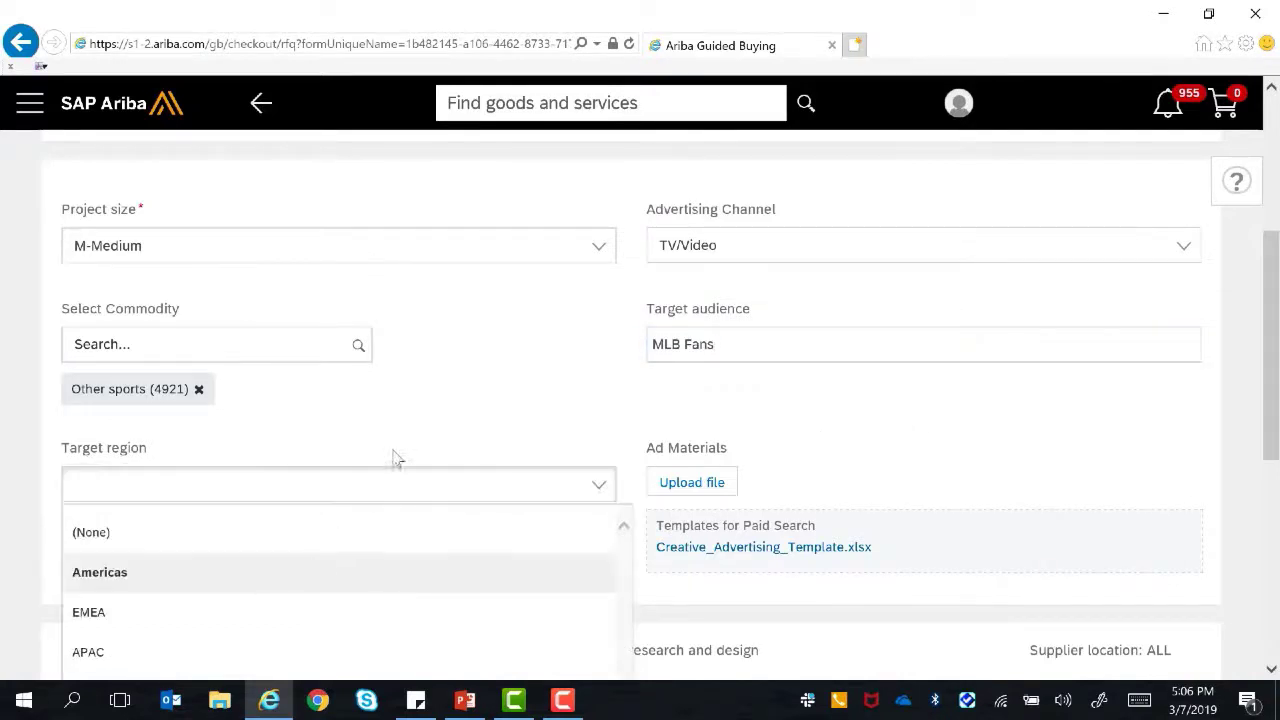
left_click(232, 572)
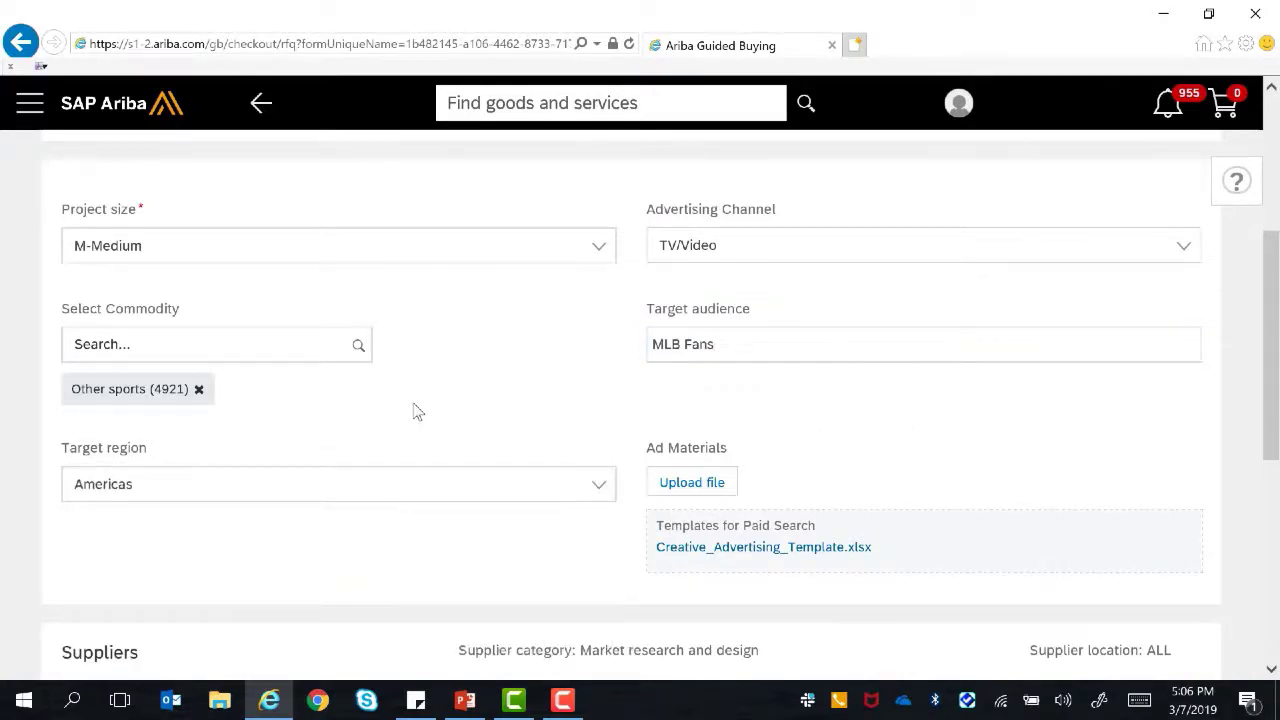
- Choose the suppliers FGH Components, Willow Supplier and Grove Street Inc, and submit the request for quotes
scroll(418, 410, "down", 3)
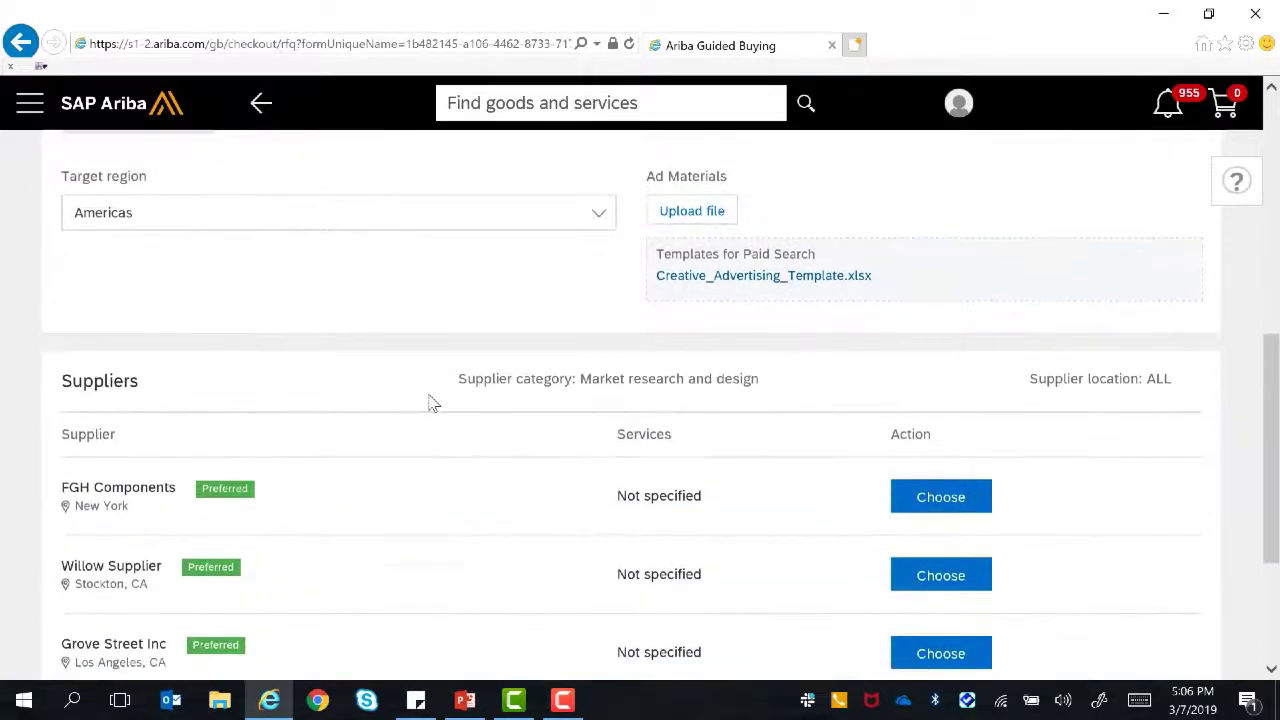
scroll(432, 402, "down", 2)
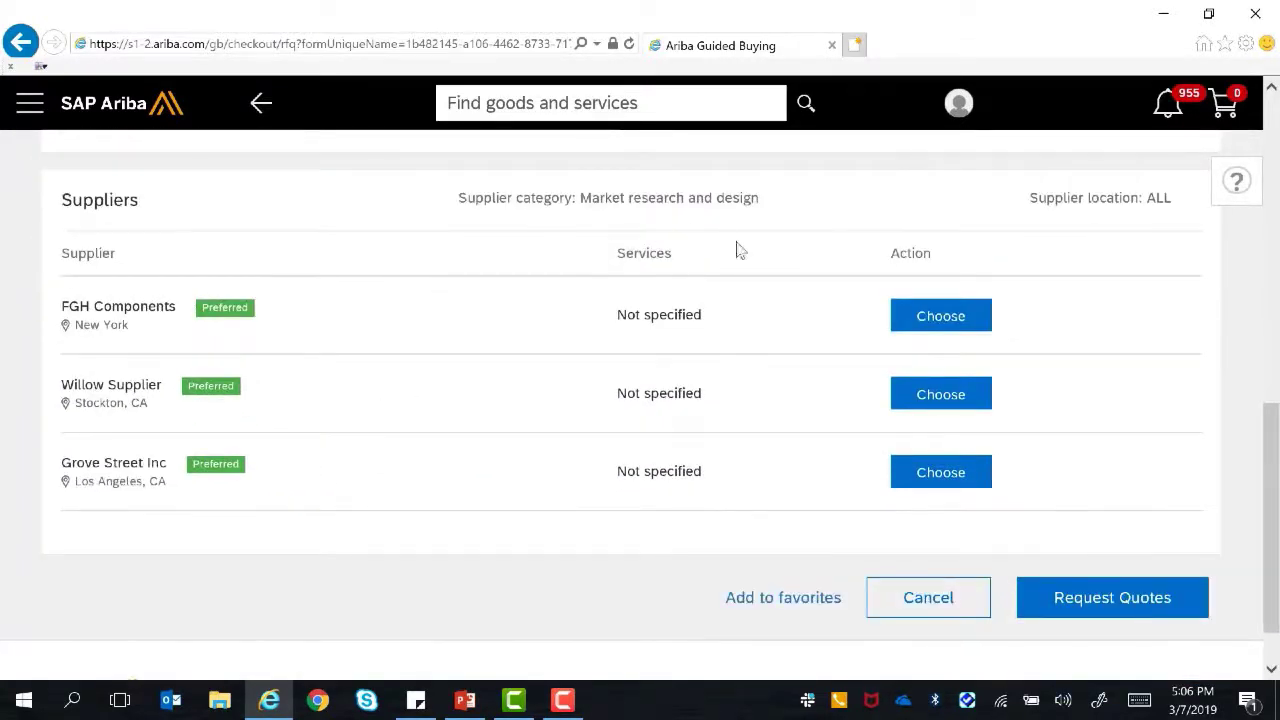
left_click(922, 322)
left_click(878, 400)
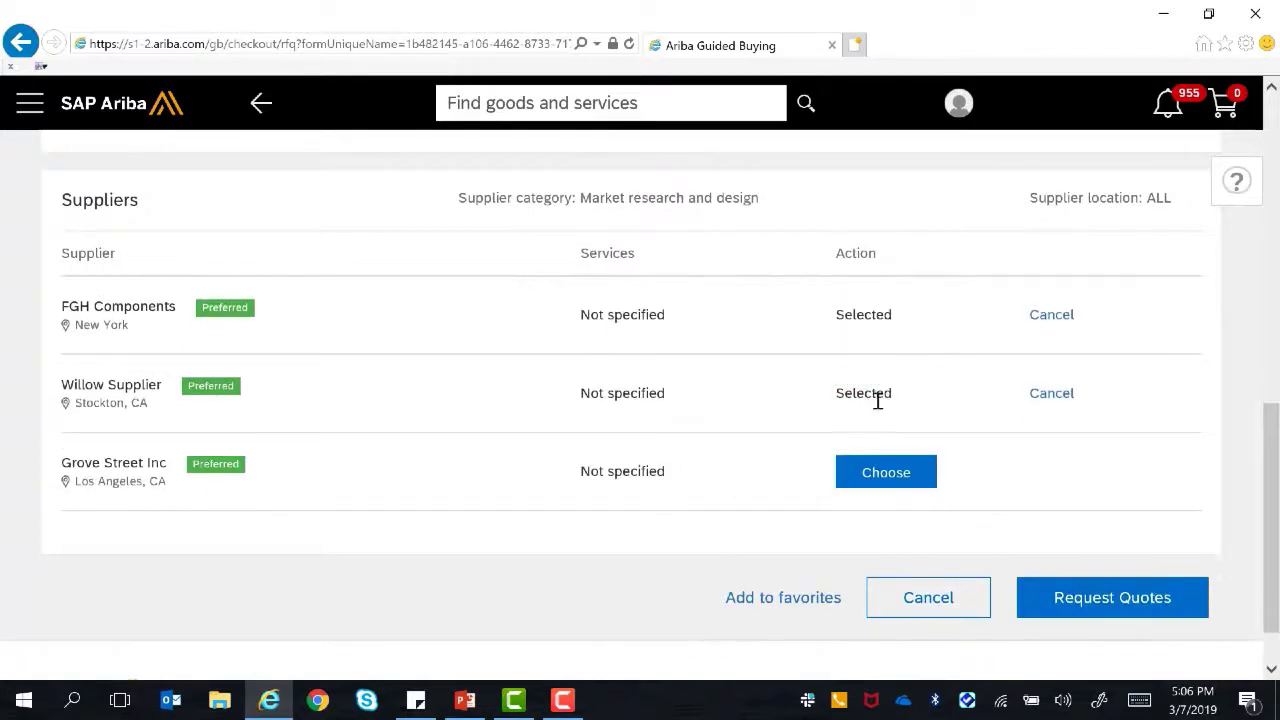
left_click(882, 472)
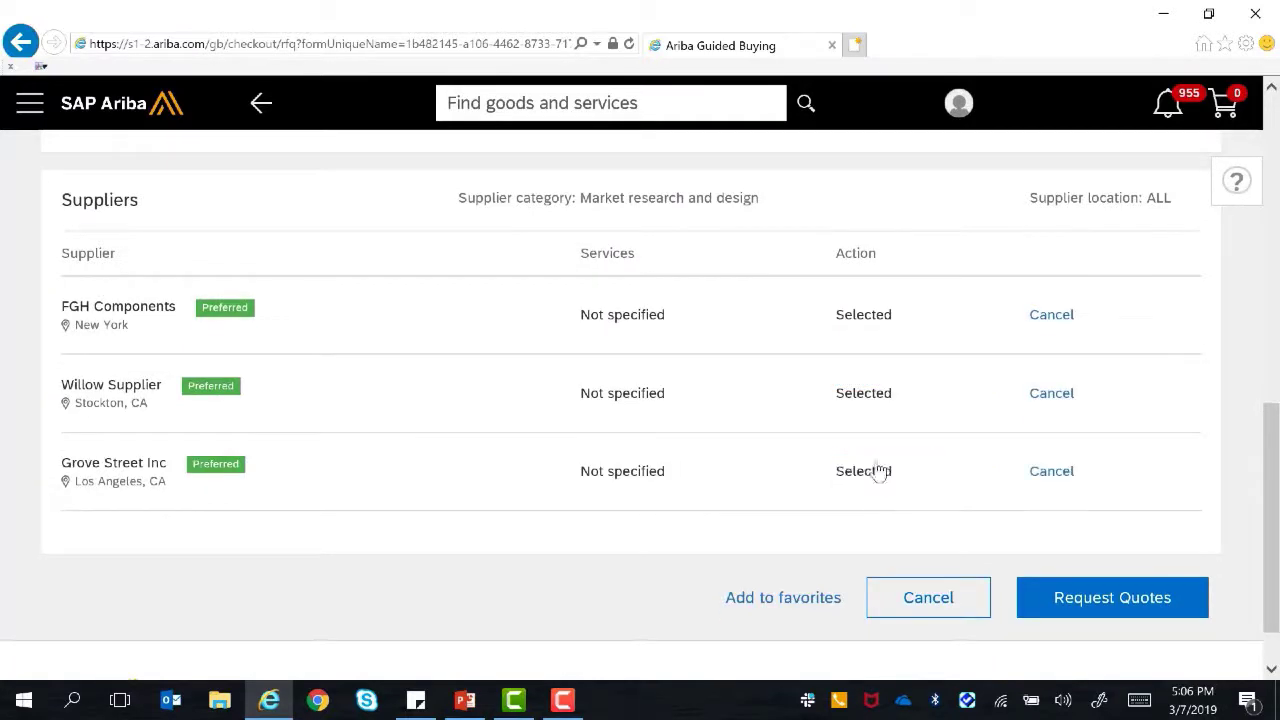
left_click(1113, 598)
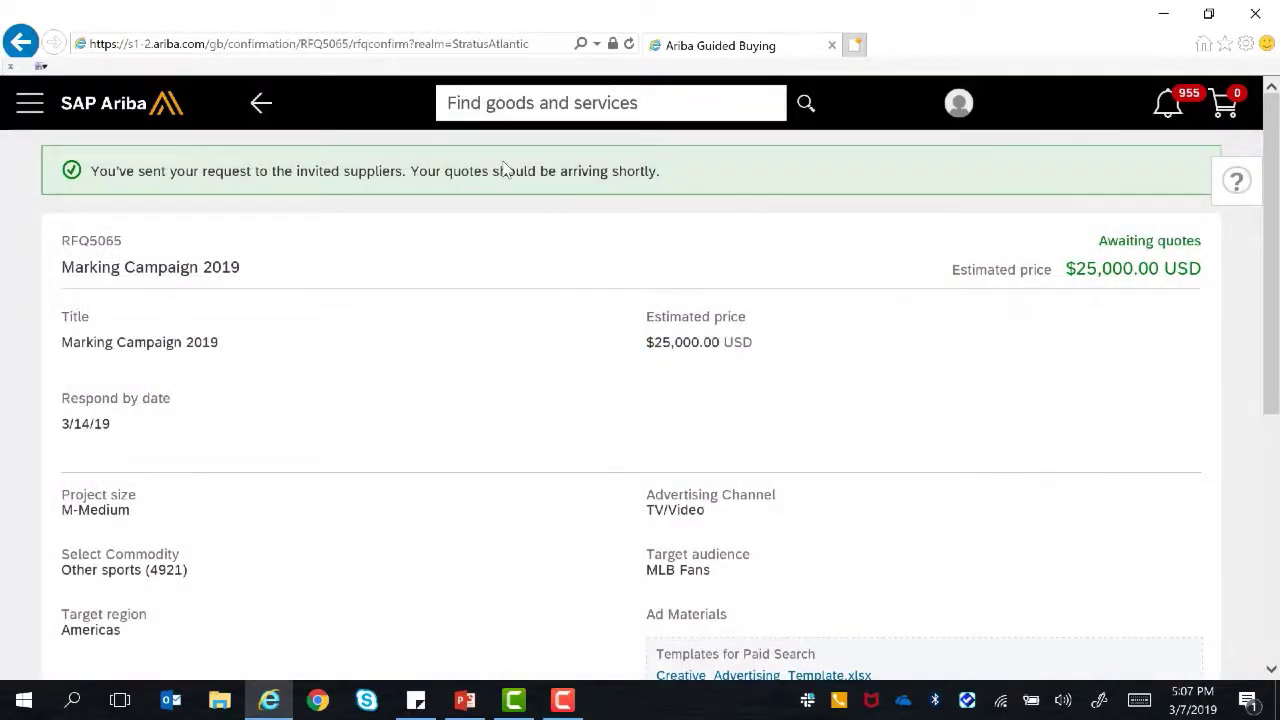
- Open the Marking Campaign 2019 request from the quotes in your requests and review its details and invited suppliers
left_click(30, 103)
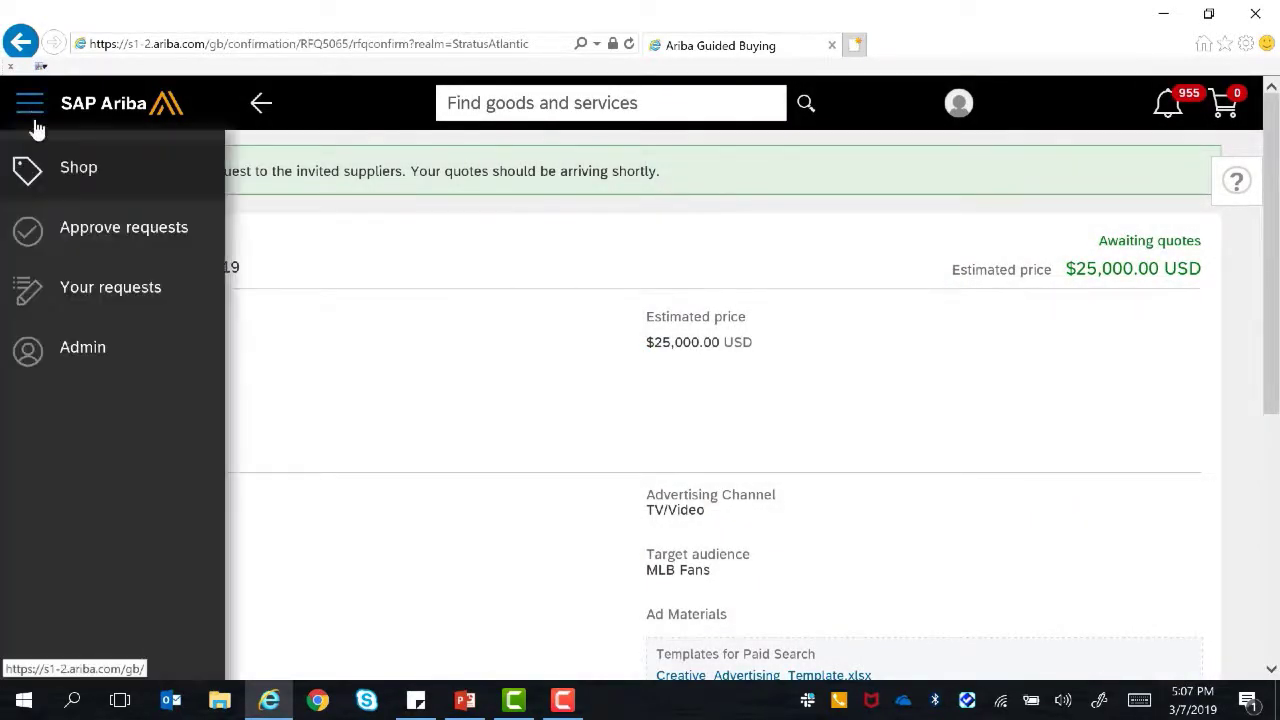
left_click(113, 291)
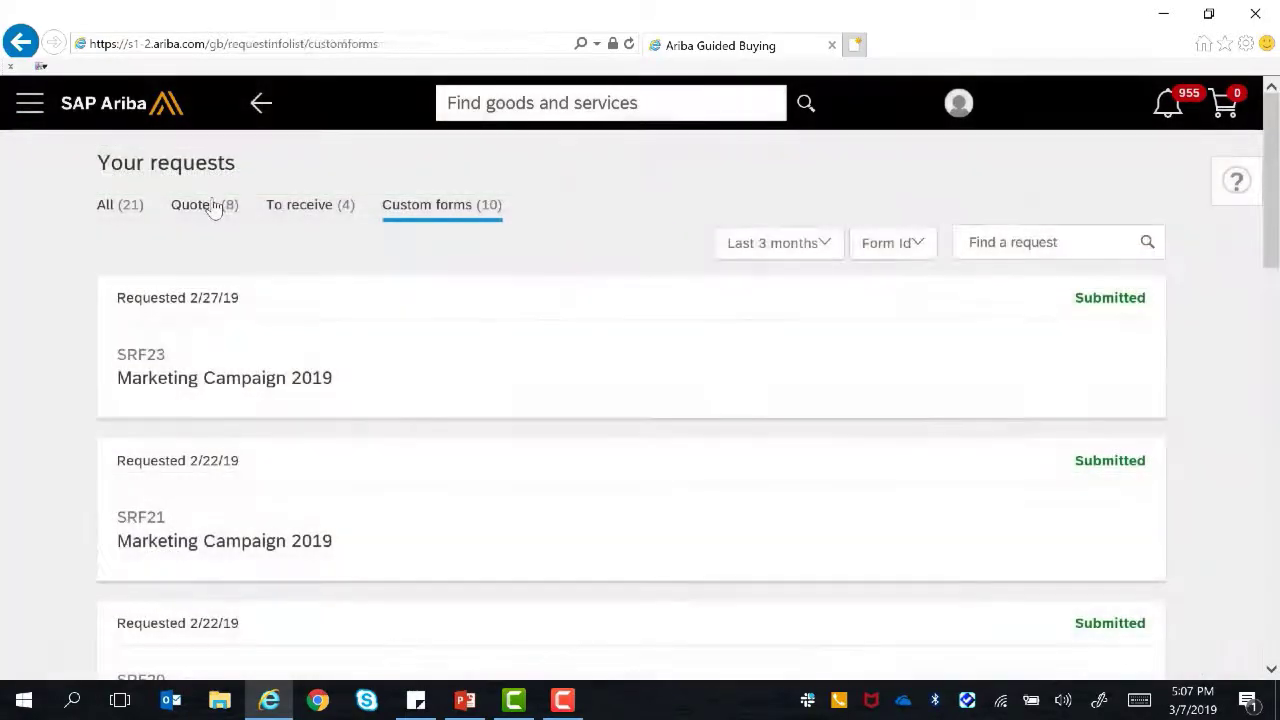
left_click(207, 205)
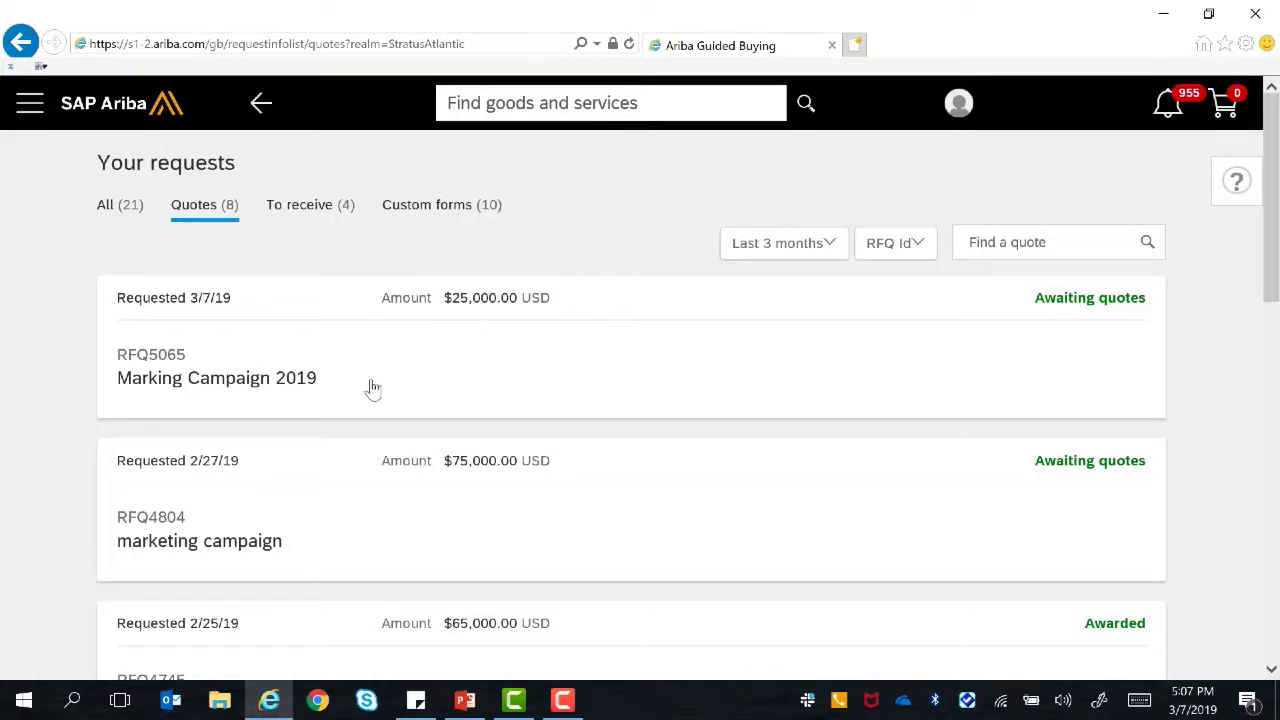
left_click(181, 361)
scroll(466, 267, "down", 3)
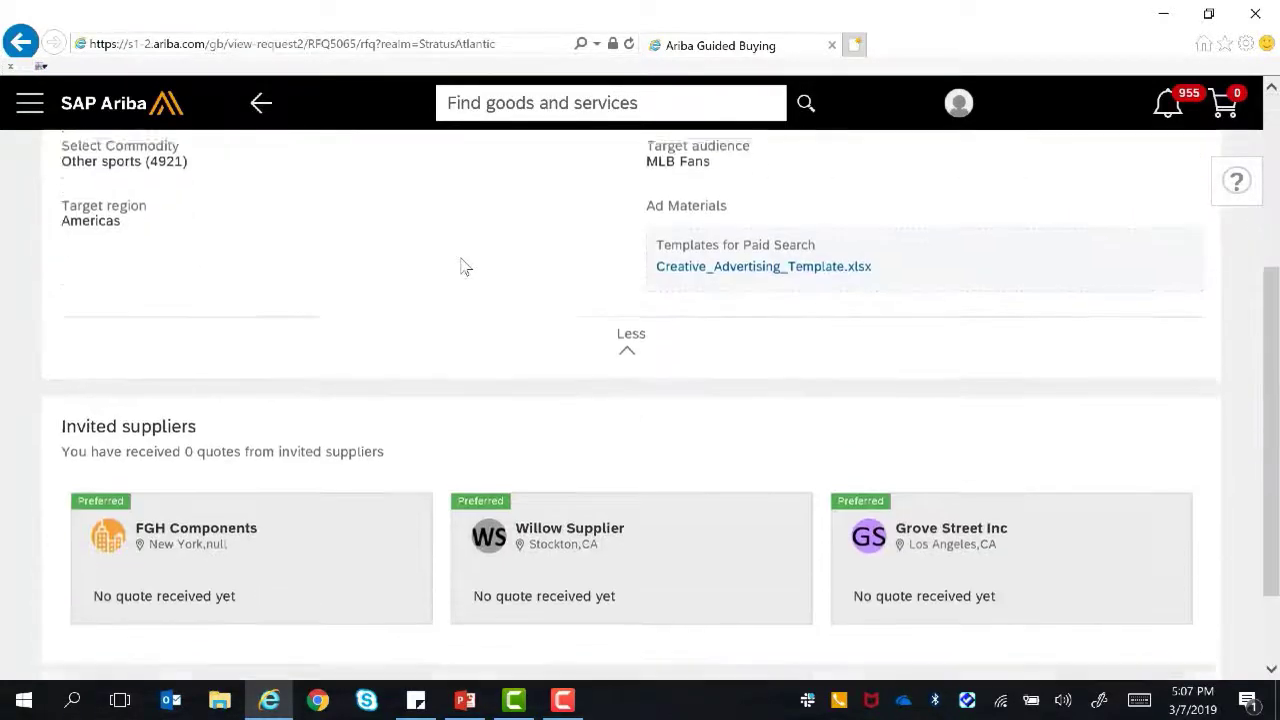
scroll(466, 267, "up", 1)
scroll(465, 267, "down", 3)
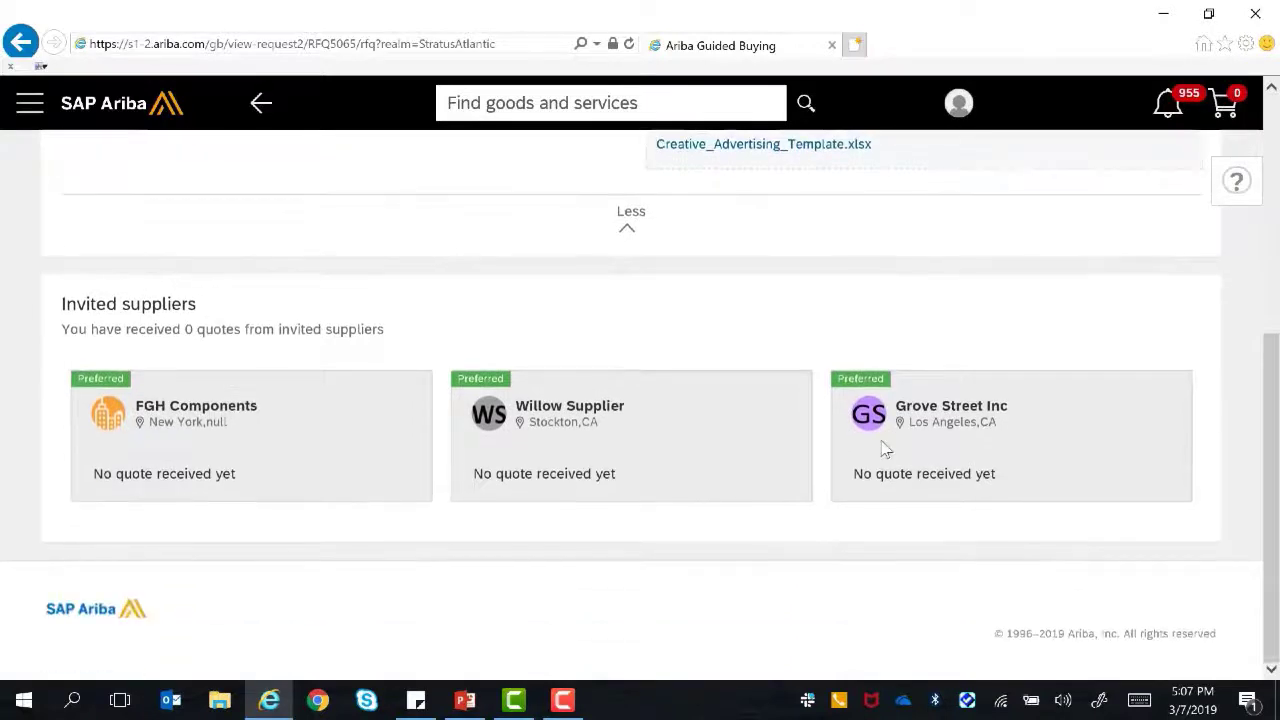
scroll(480, 300, "up", 4)
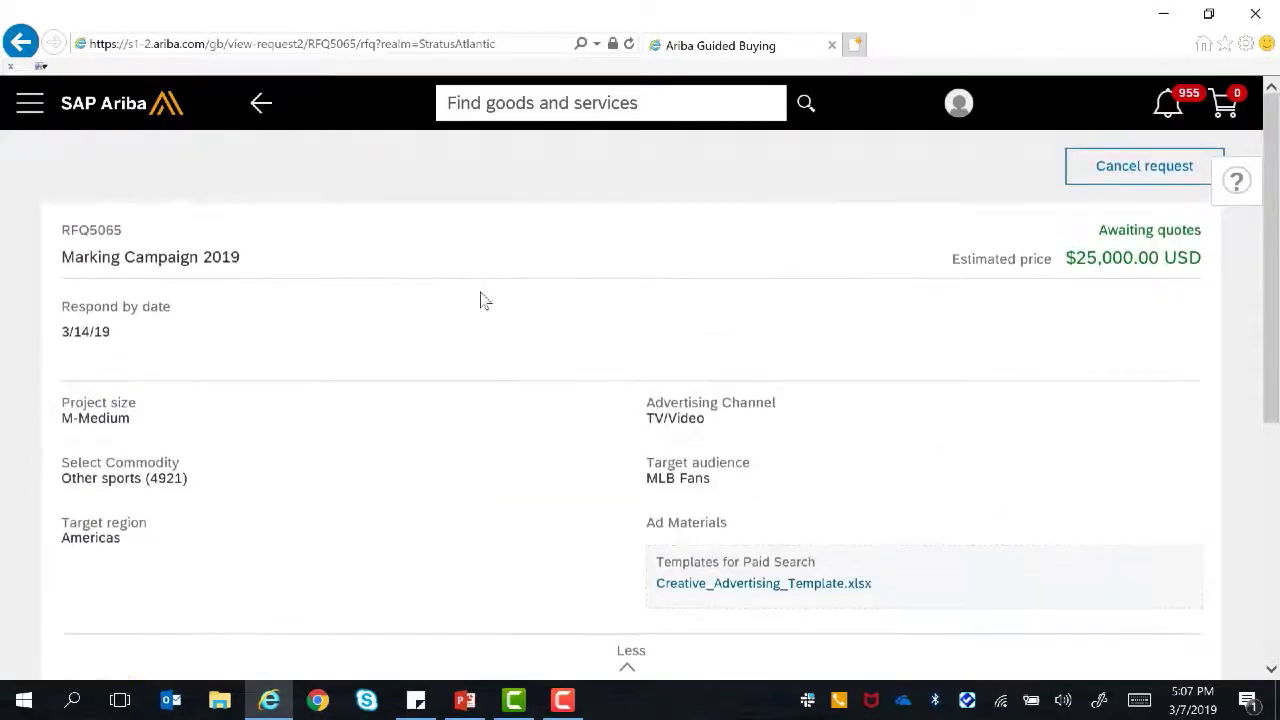
scroll(480, 300, "down", 3)
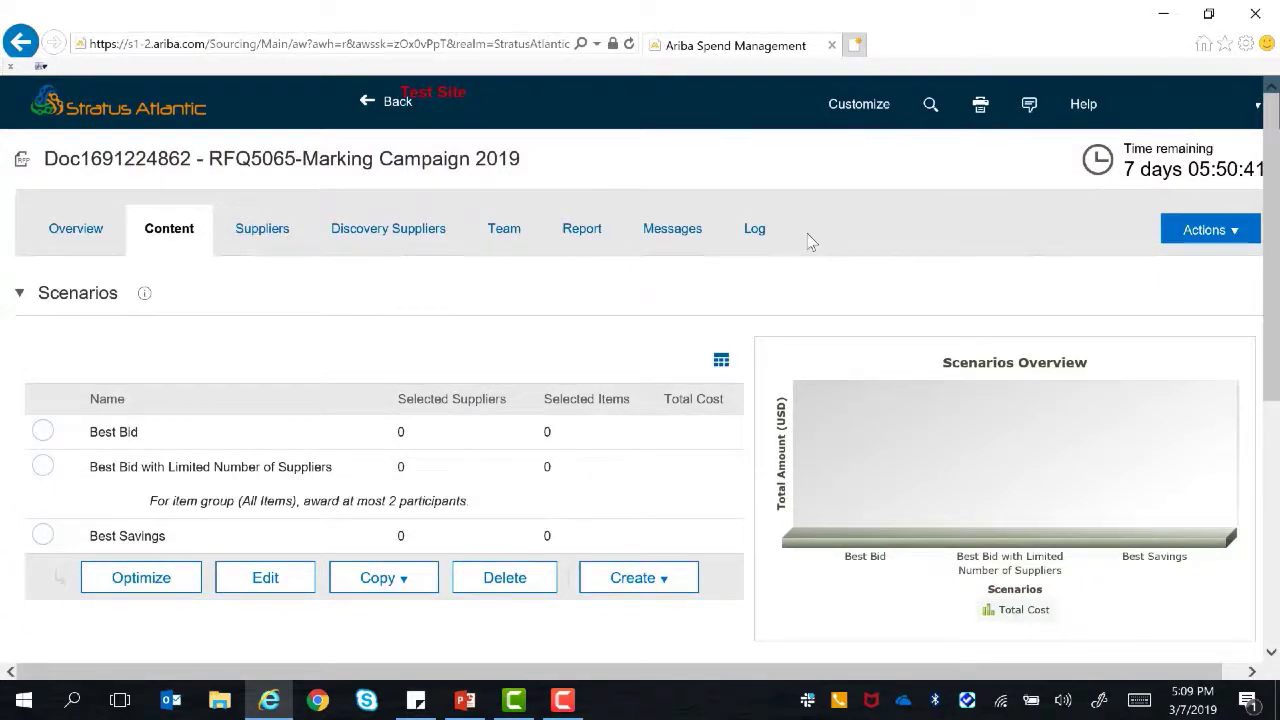
- Expand the Creative Advertising Form item in the sourcing event's content and review its line details and form answers
scroll(822, 231, "down", 5)
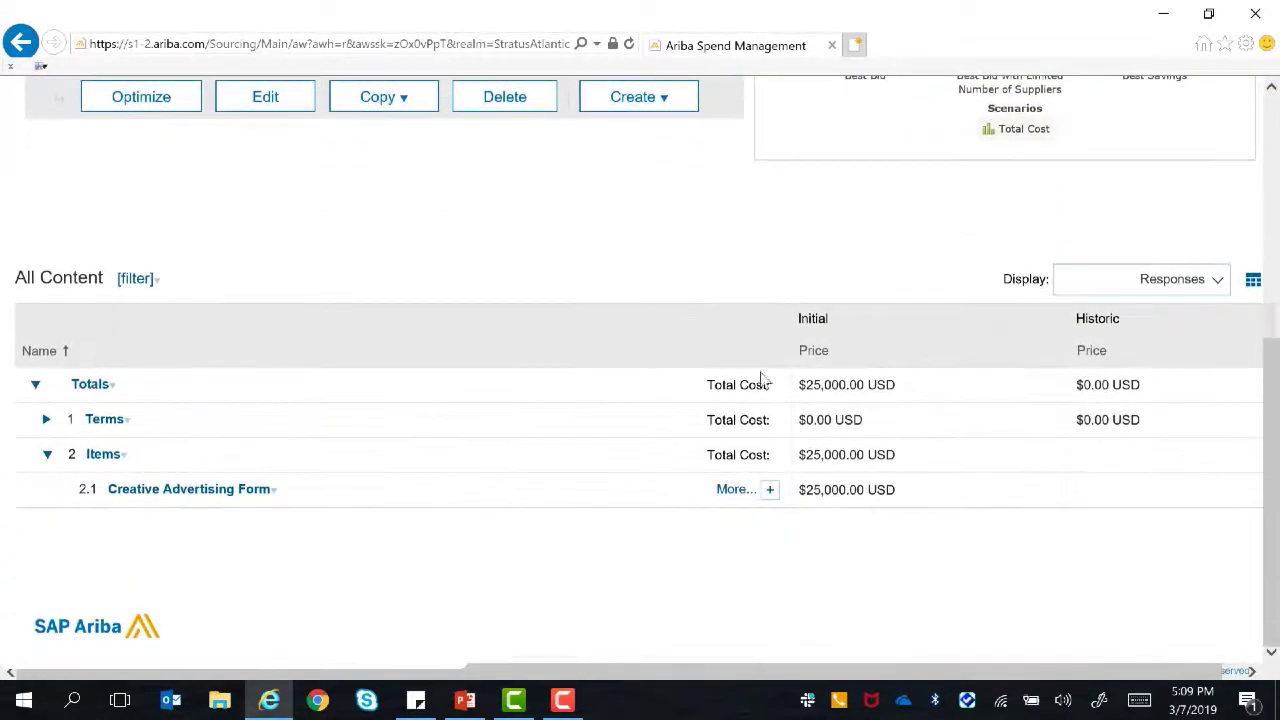
left_click(771, 492)
scroll(691, 257, "down", 1)
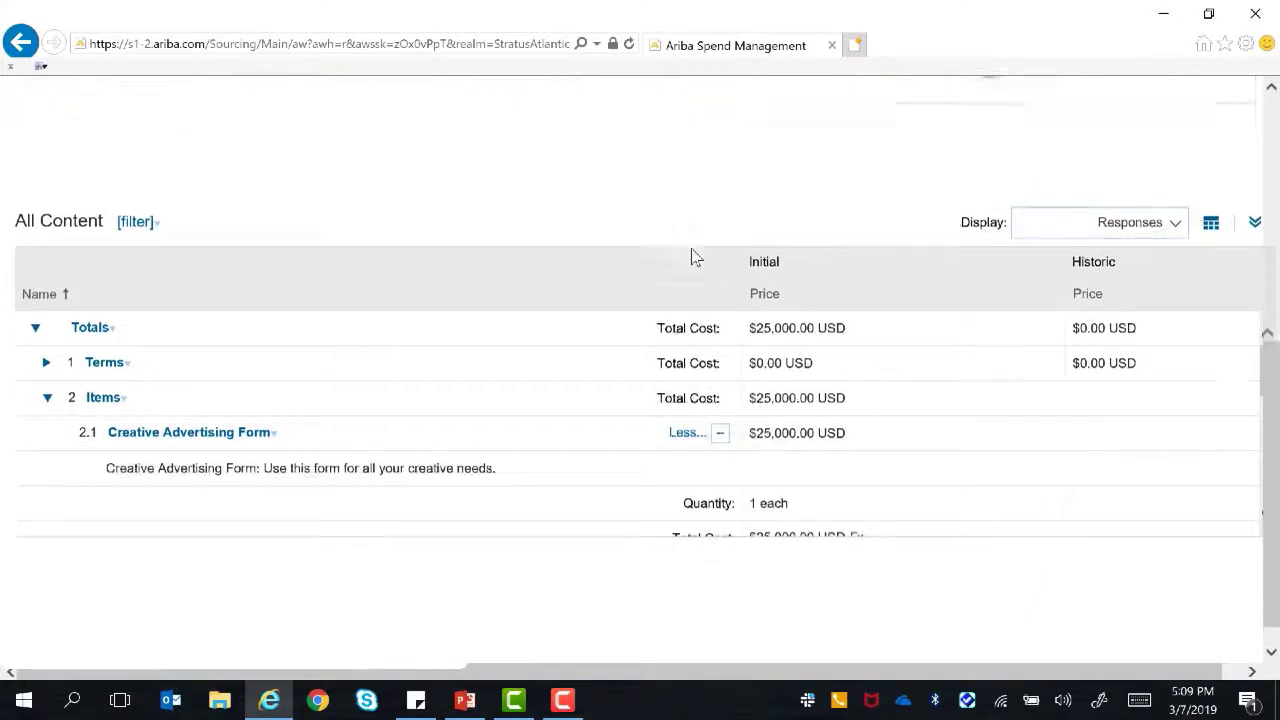
scroll(674, 335, "down", 2)
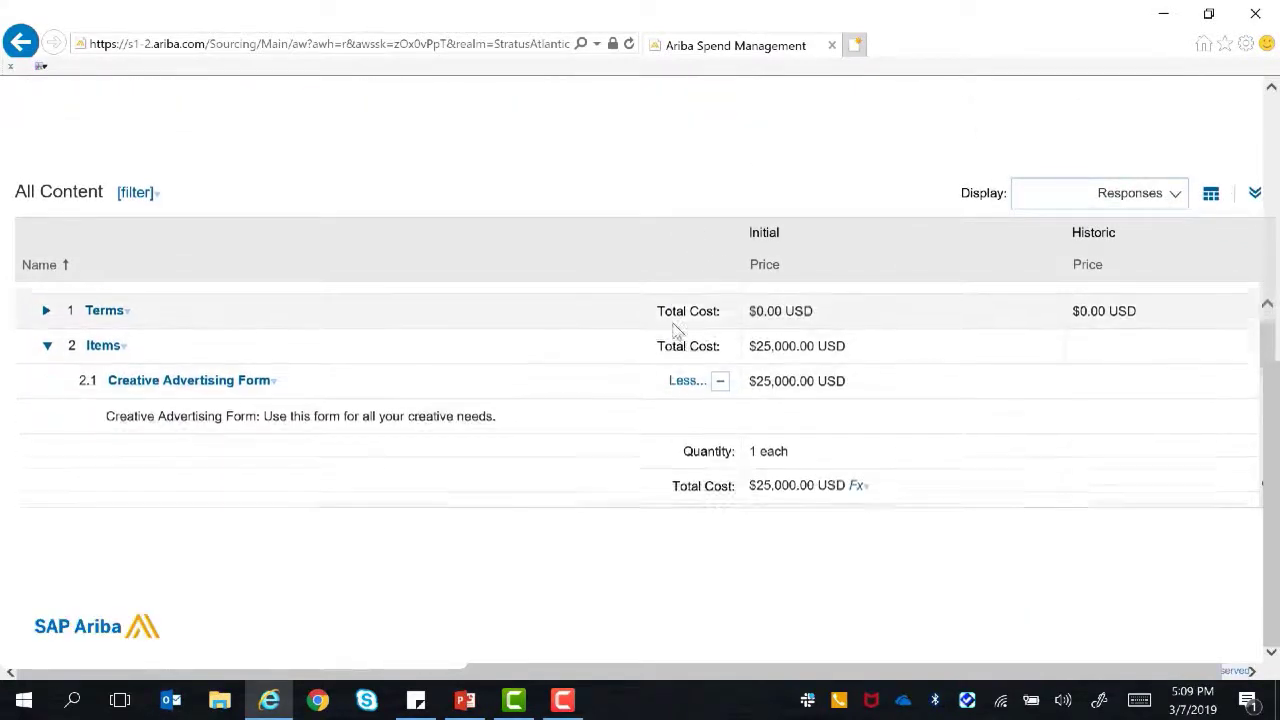
scroll(683, 300, "down", 8)
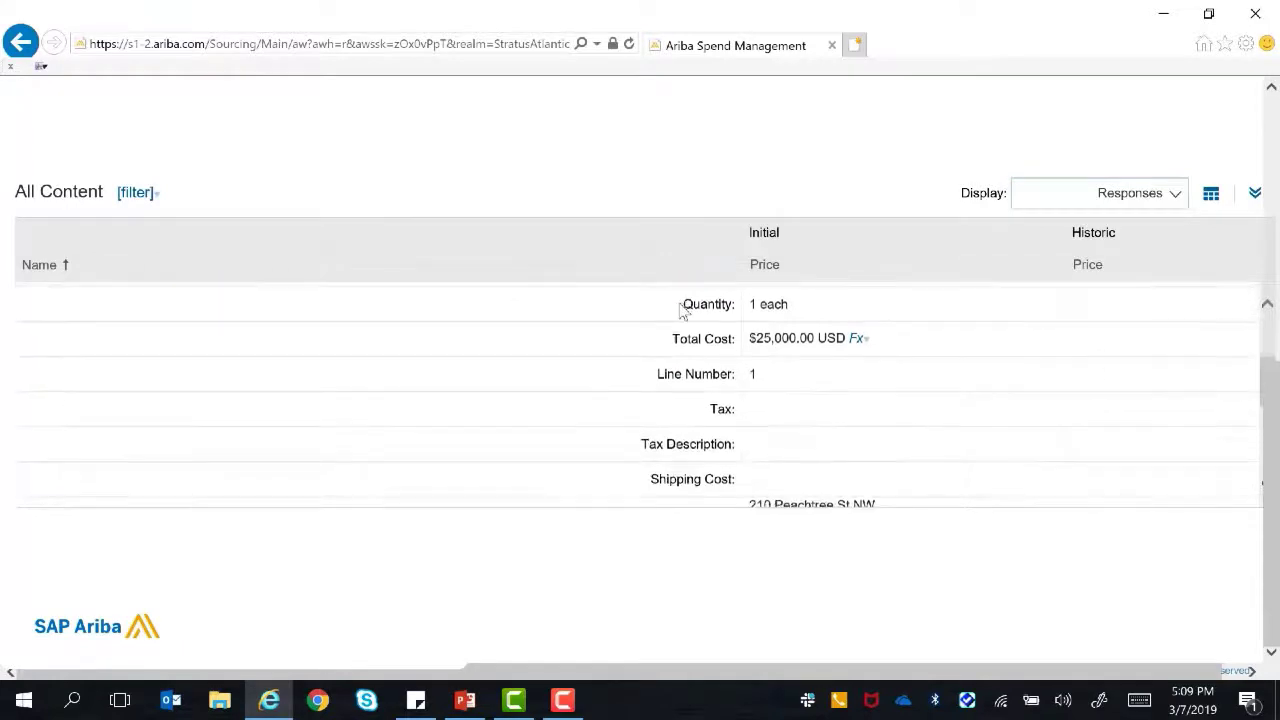
scroll(680, 303, "down", 1)
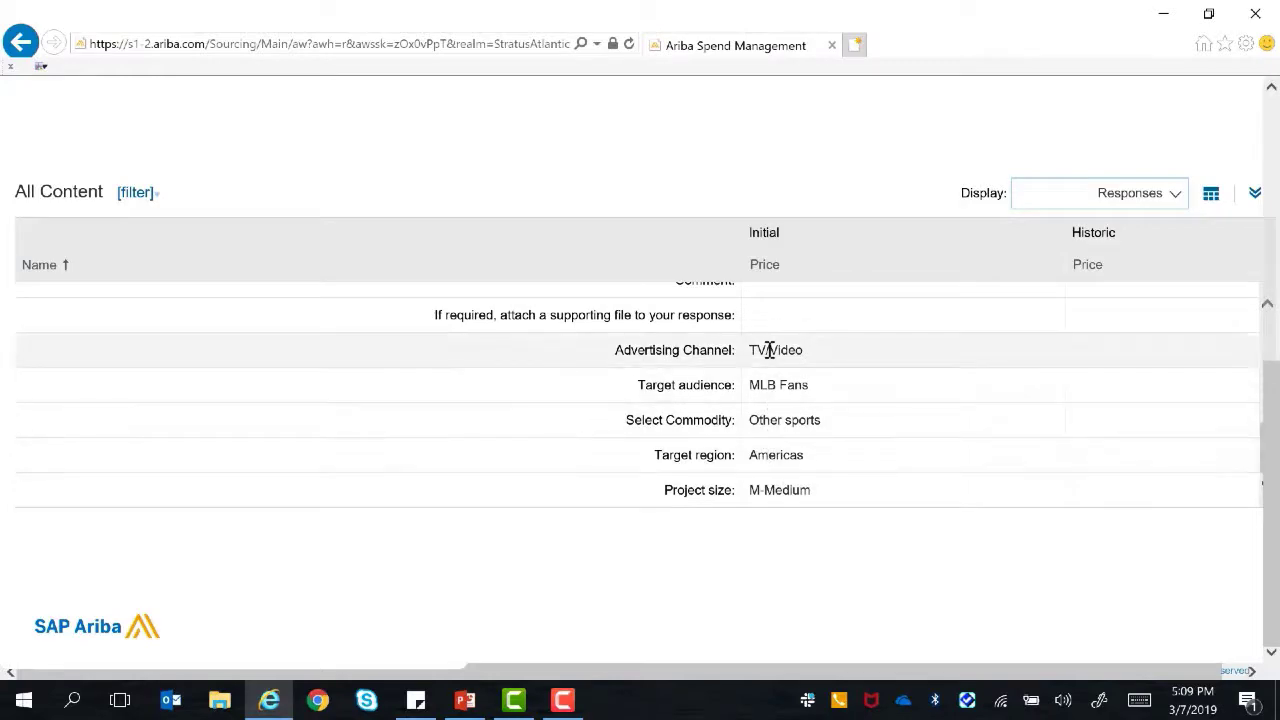
scroll(757, 420, "up", 5)
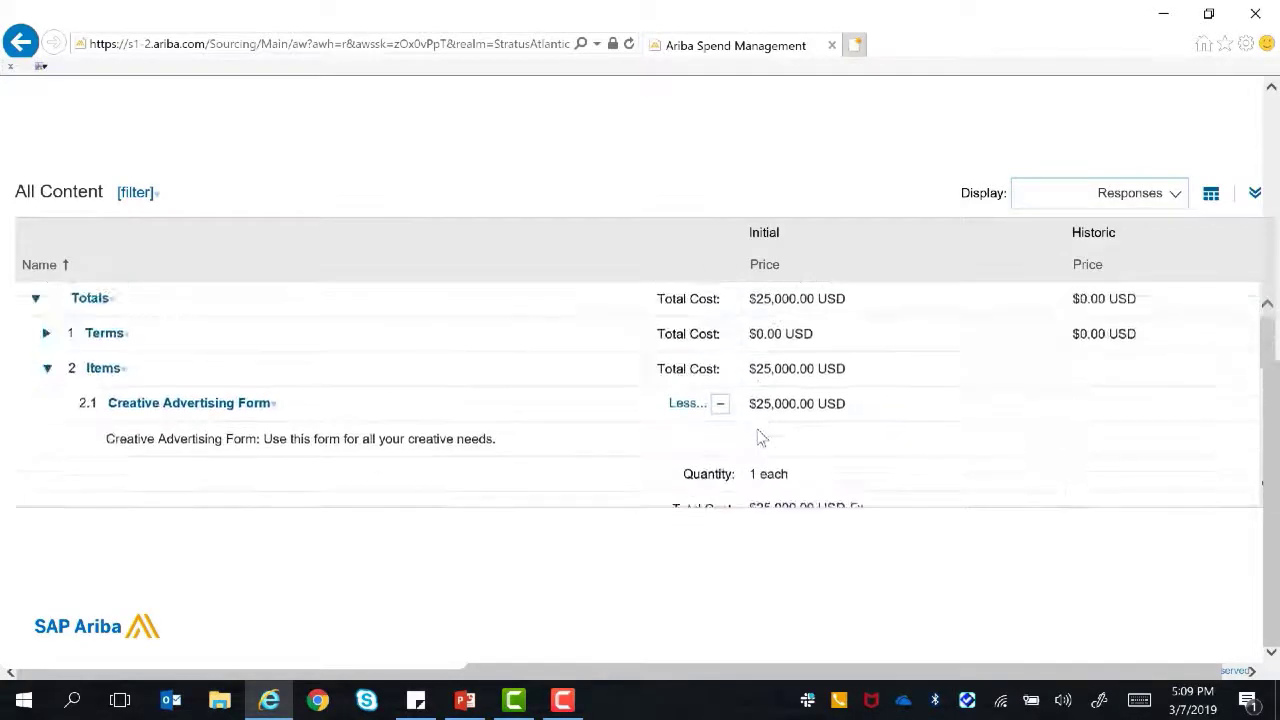
scroll(757, 437, "up", 10)
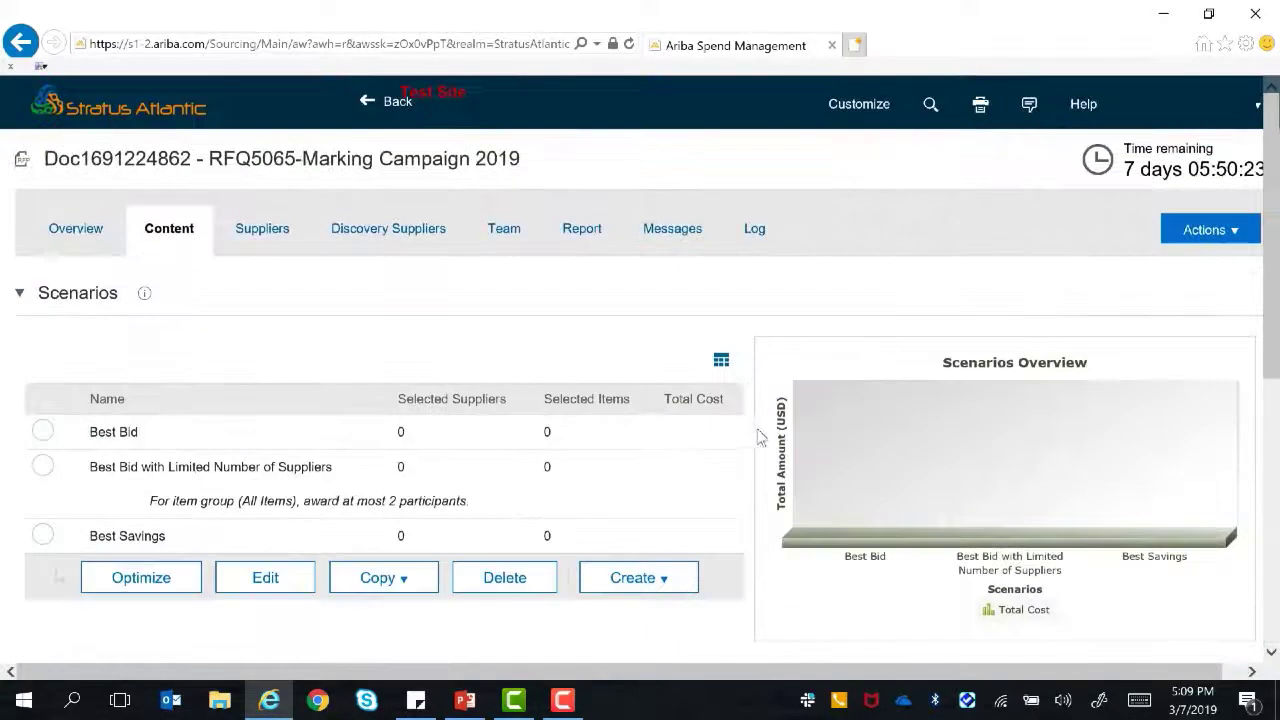
- From the sourcing event's suppliers, act as Willow Supplier's contact and open RFQ5065-Marking Campaign 2019 among the open events
left_click(268, 232)
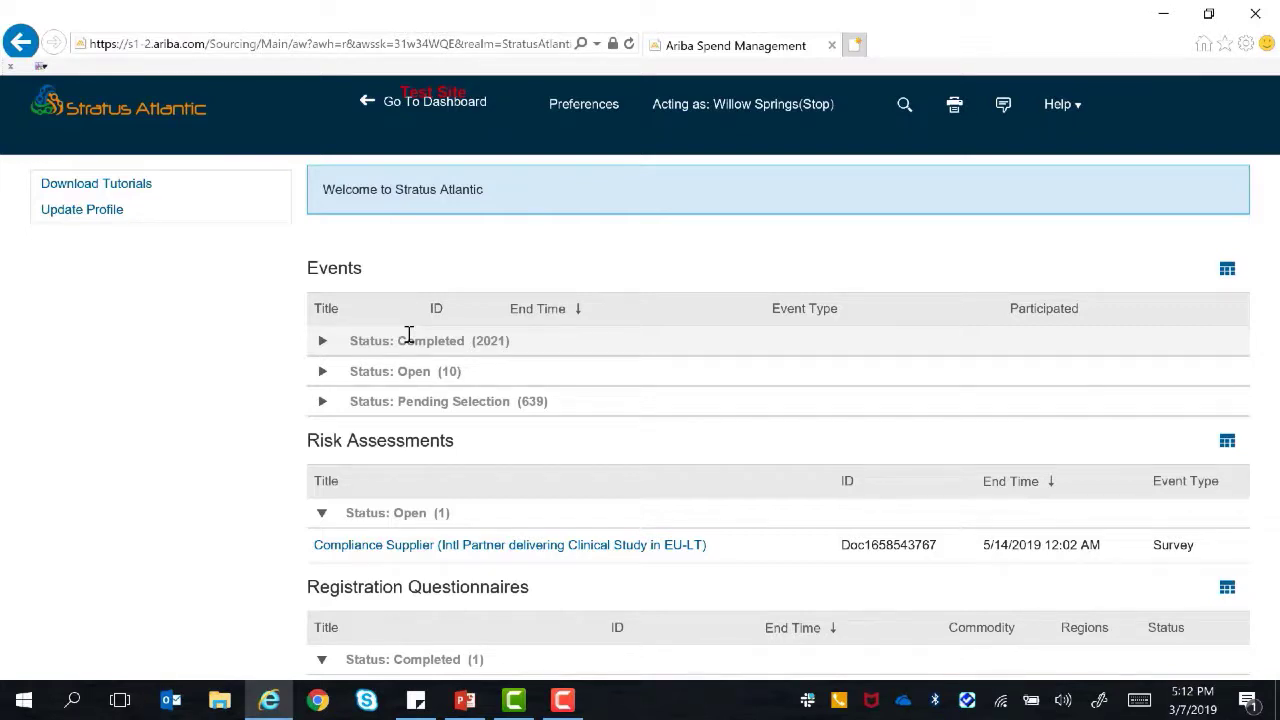
left_click(323, 371)
scroll(257, 337, "down", 1)
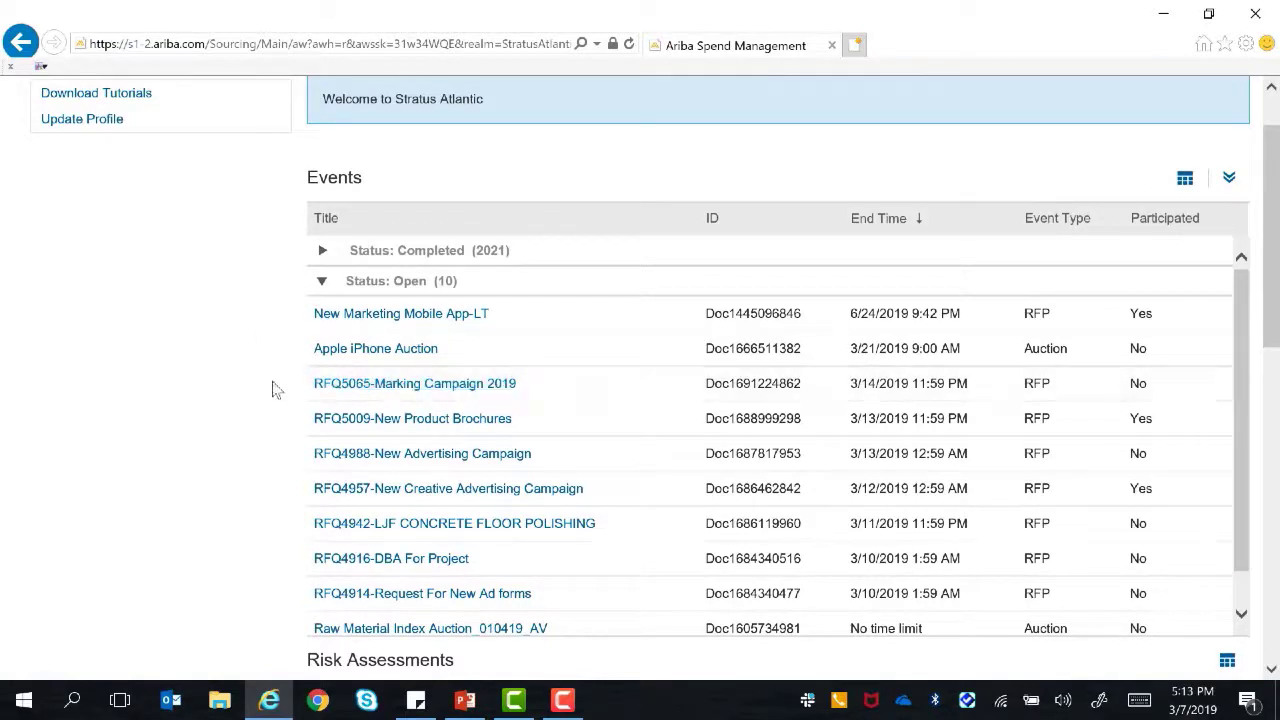
left_click(350, 390)
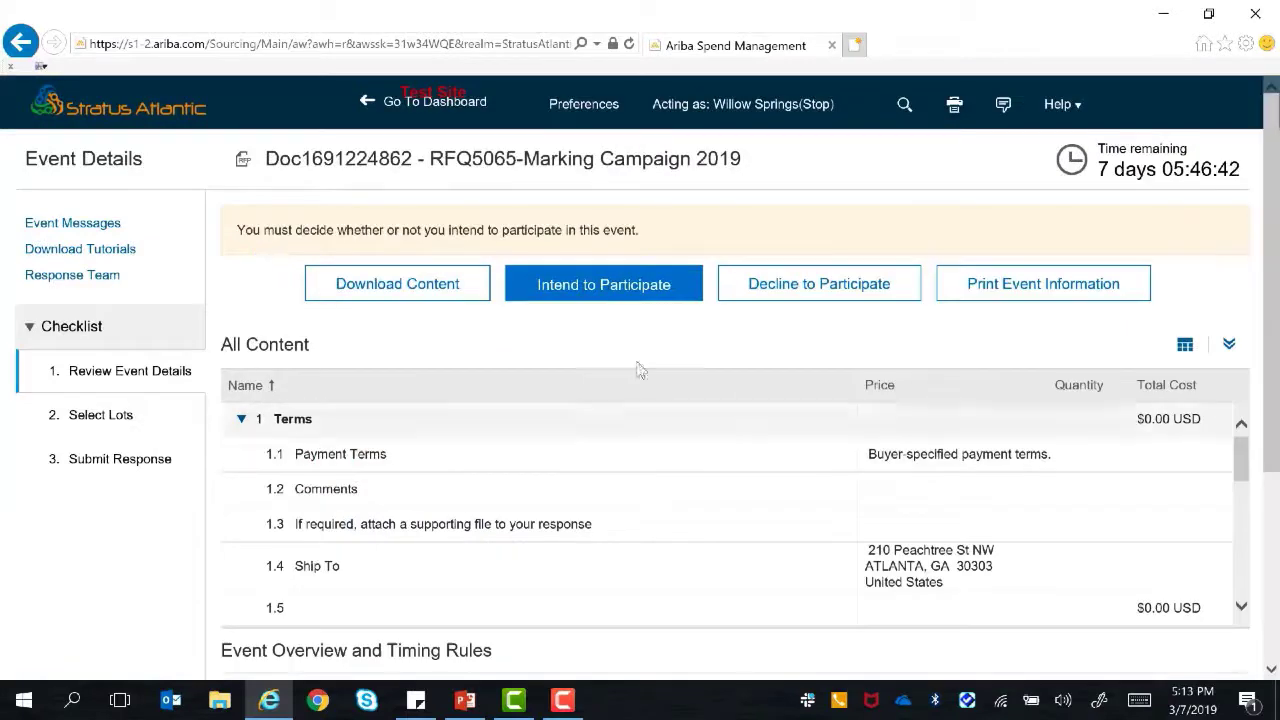
- Declare the intention to participate in the event and submit the Creative Advertising Form lot for bidding
left_click(626, 296)
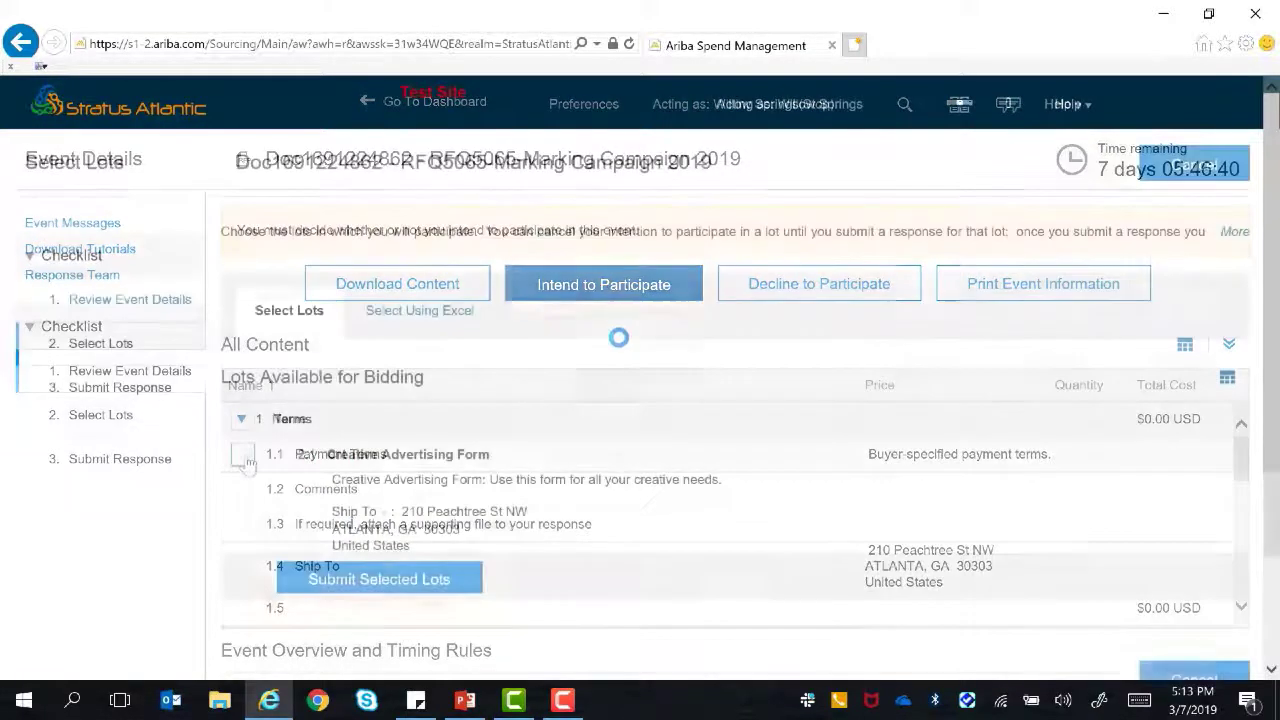
left_click(245, 458)
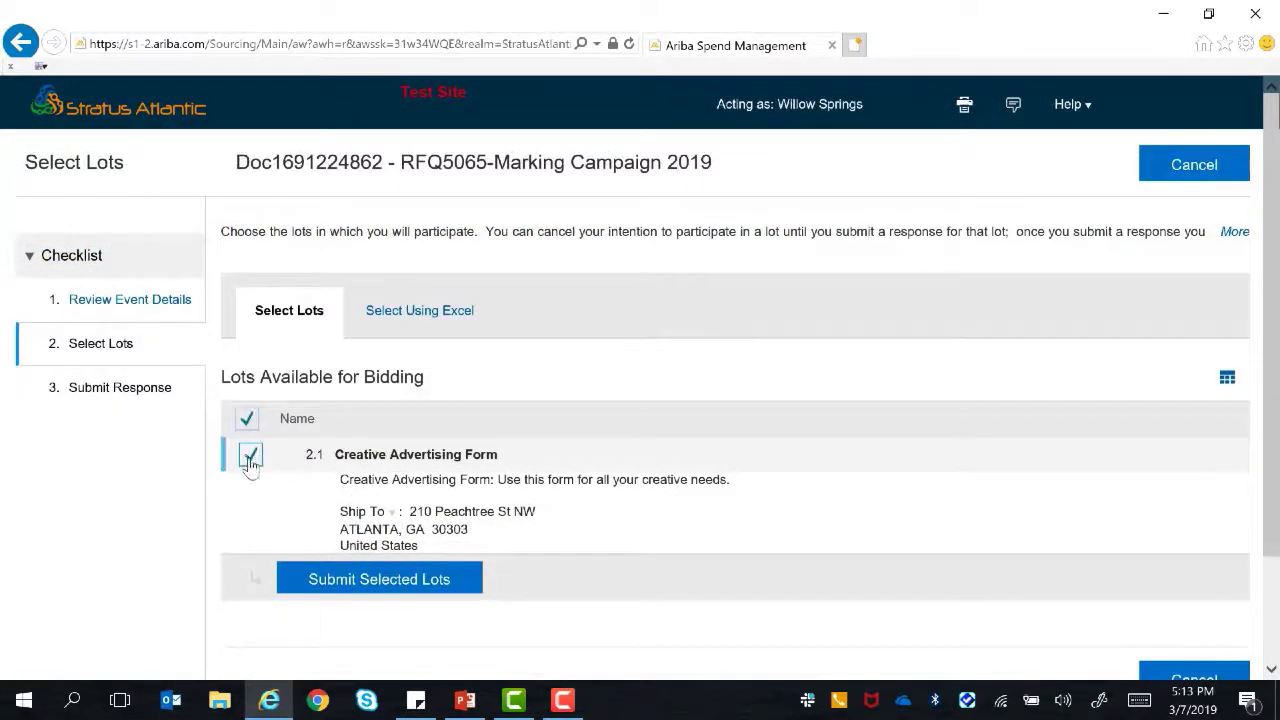
left_click(391, 578)
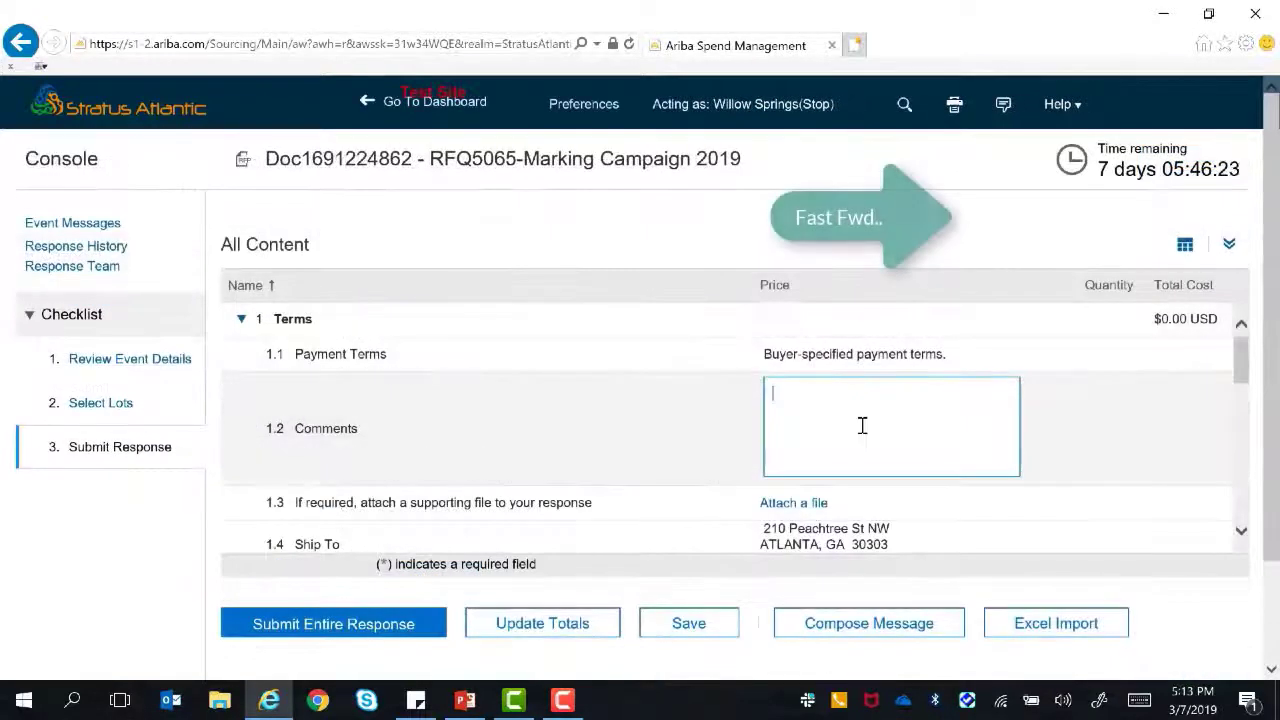
- Enter "marking campaign 2019" as the comment in the response's terms
type("marking campaign 2019 - no")
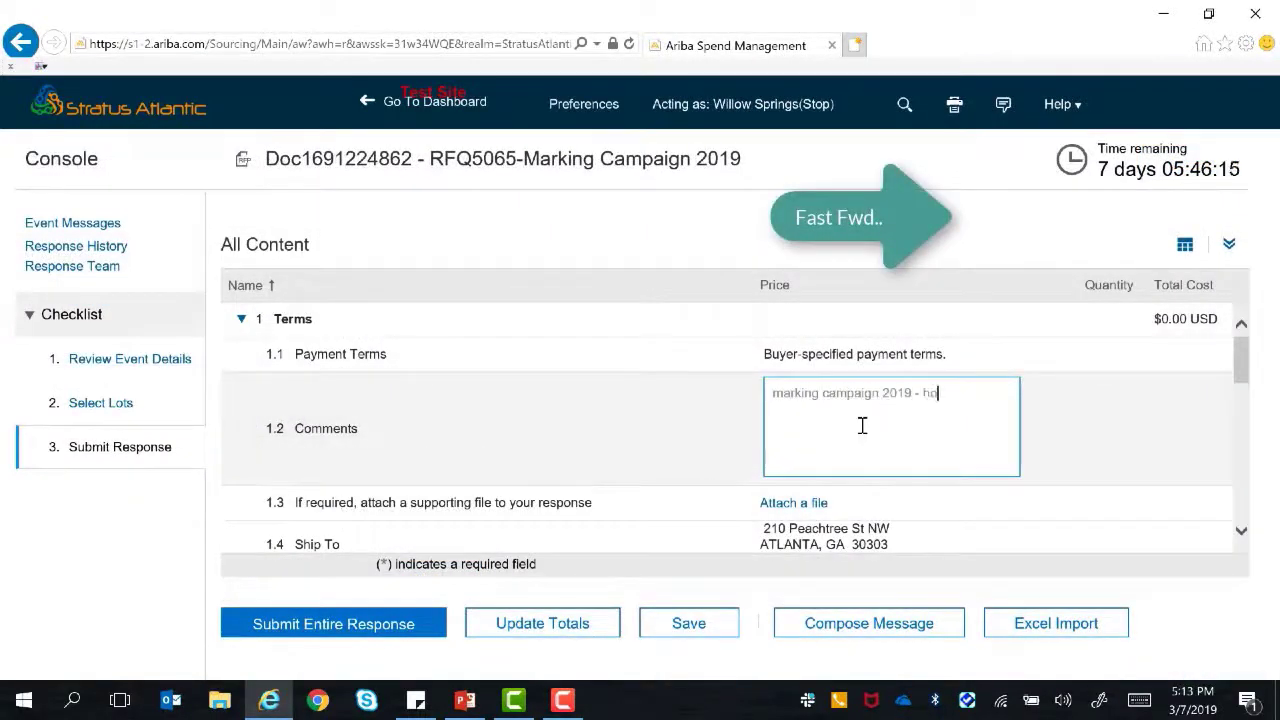
key("BackSpace")
key("BackSpace")
key("BackSpace")
key("BackSpace")
key("BackSpace")
- Attach Custom Forms API.pdf from the Documents folder as the supporting file in the response's terms
left_click(794, 503)
left_click(512, 276)
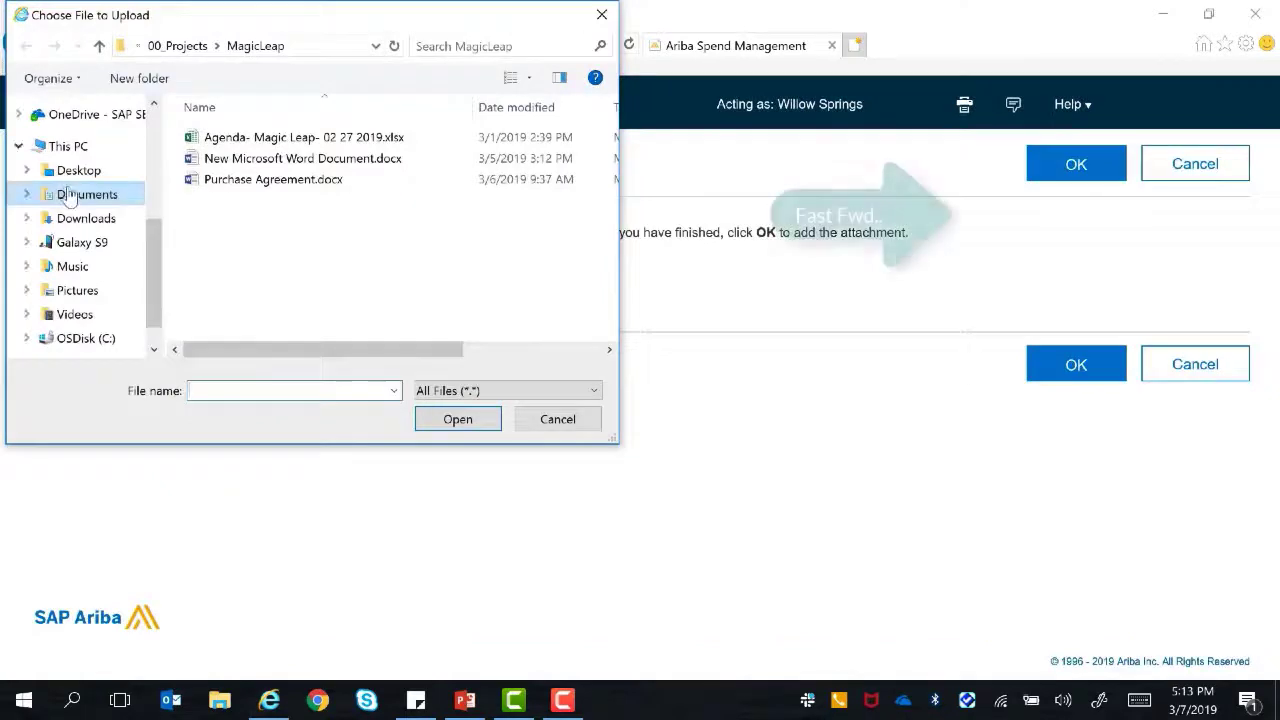
left_click(87, 194)
type("api")
double_click(309, 182)
left_click(1076, 164)
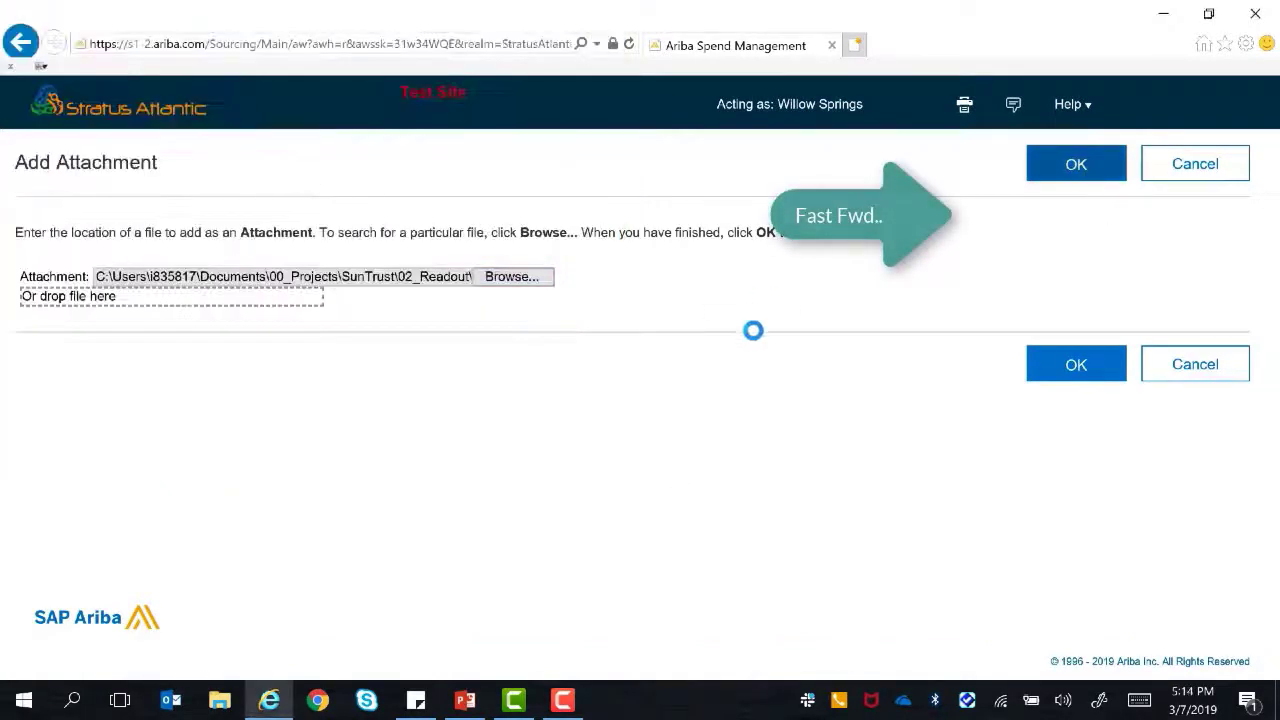
- Set the Creative Advertising Form item's price to 23000 USD and its tax to 2200 USD
scroll(810, 358, "down", 2)
left_click(810, 358)
type("24000")
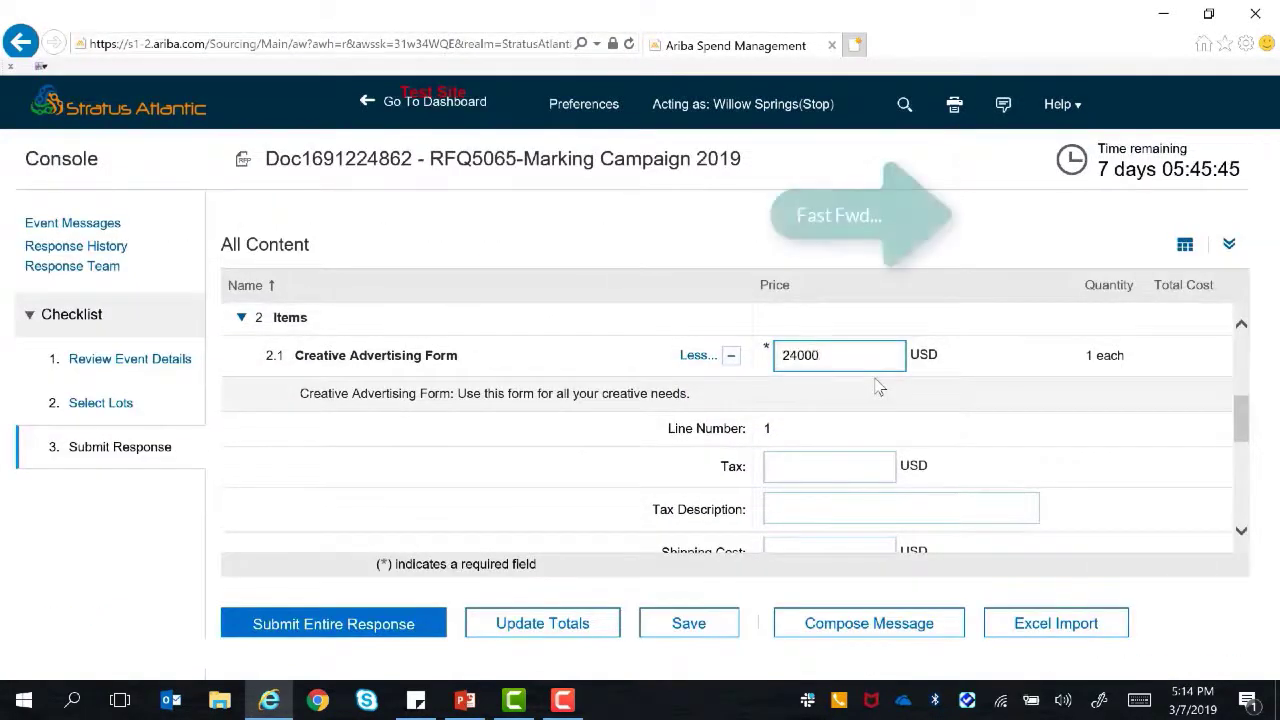
left_click(849, 462)
type("2200")
left_click(889, 351)
type("3")
- Set the item's shipping cost to 0 USD and enter "NA" for both the tax description and the comment
left_click(820, 408)
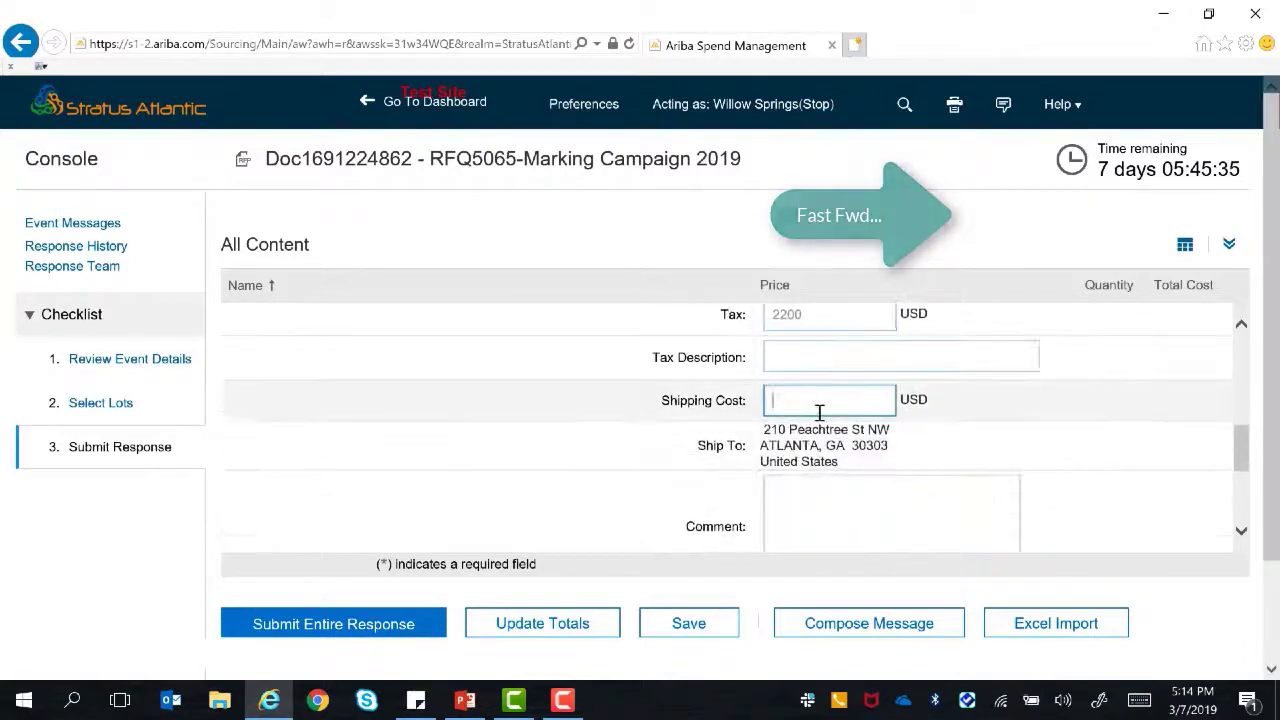
type("0")
left_click(817, 359)
type("NA")
left_click(816, 451)
type("NA")
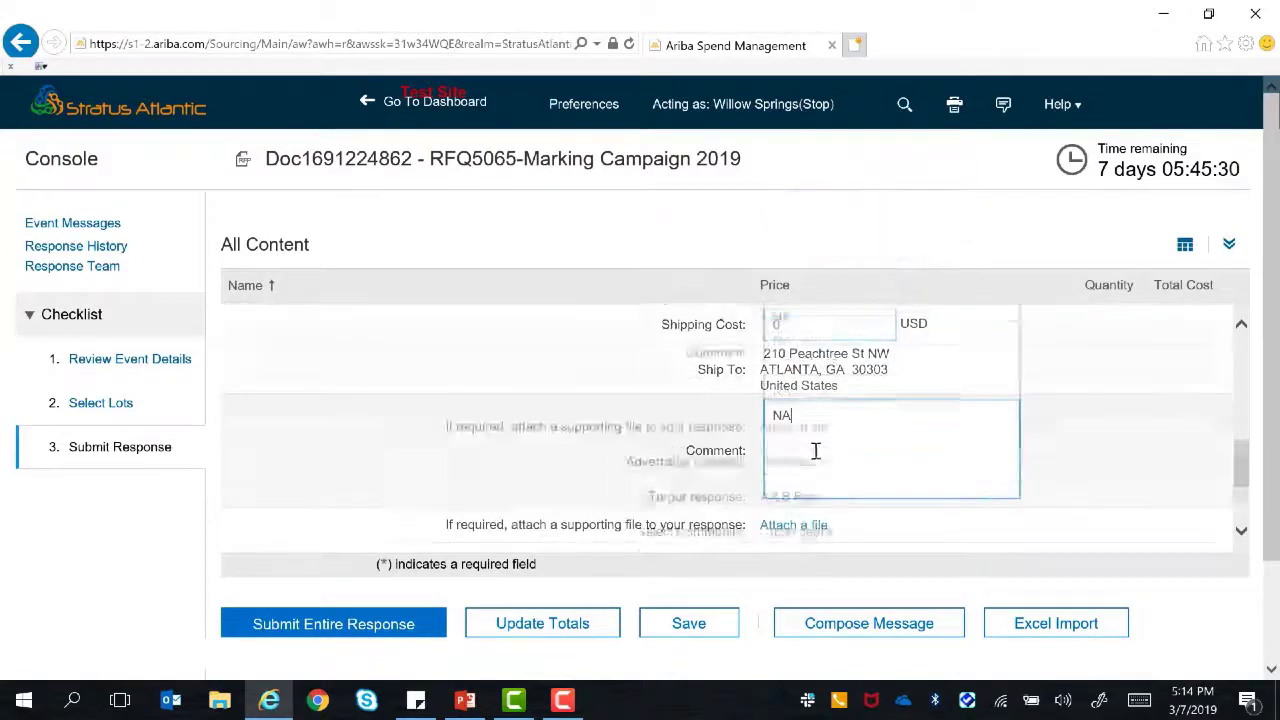
- Check the completed answers and submit the entire supplier response
scroll(816, 451, "down", 5)
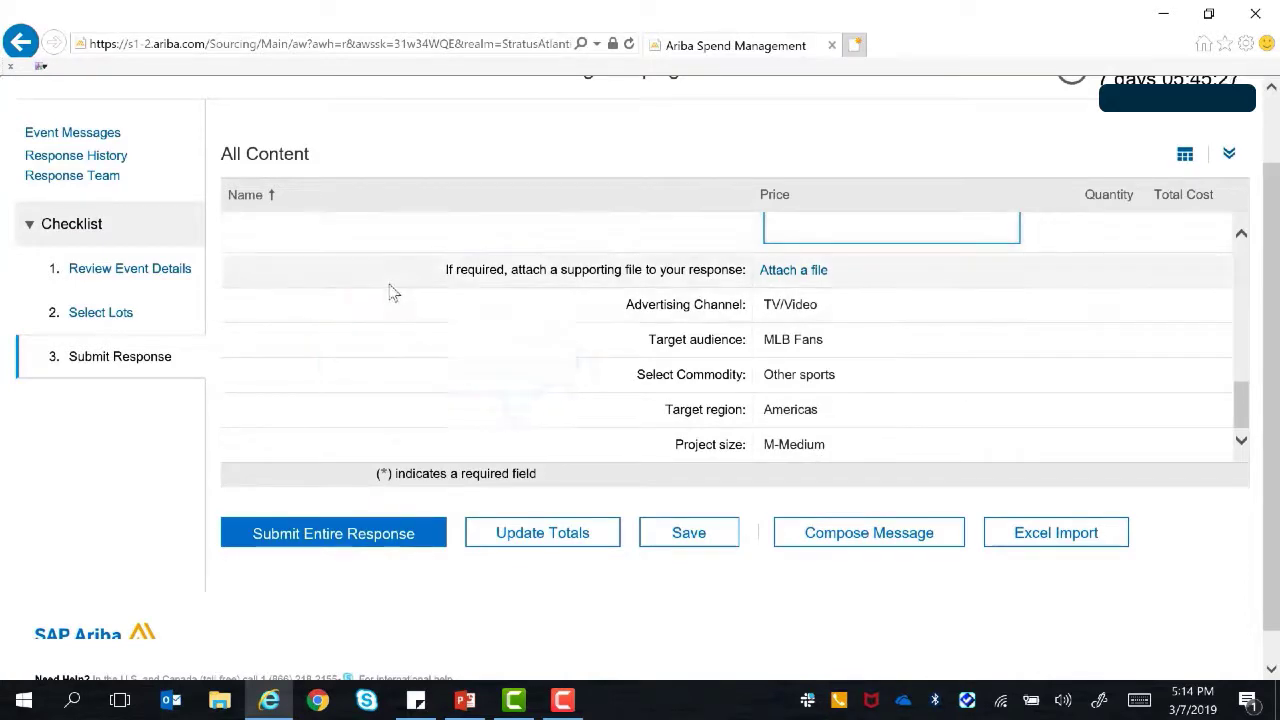
scroll(686, 277, "up", 10)
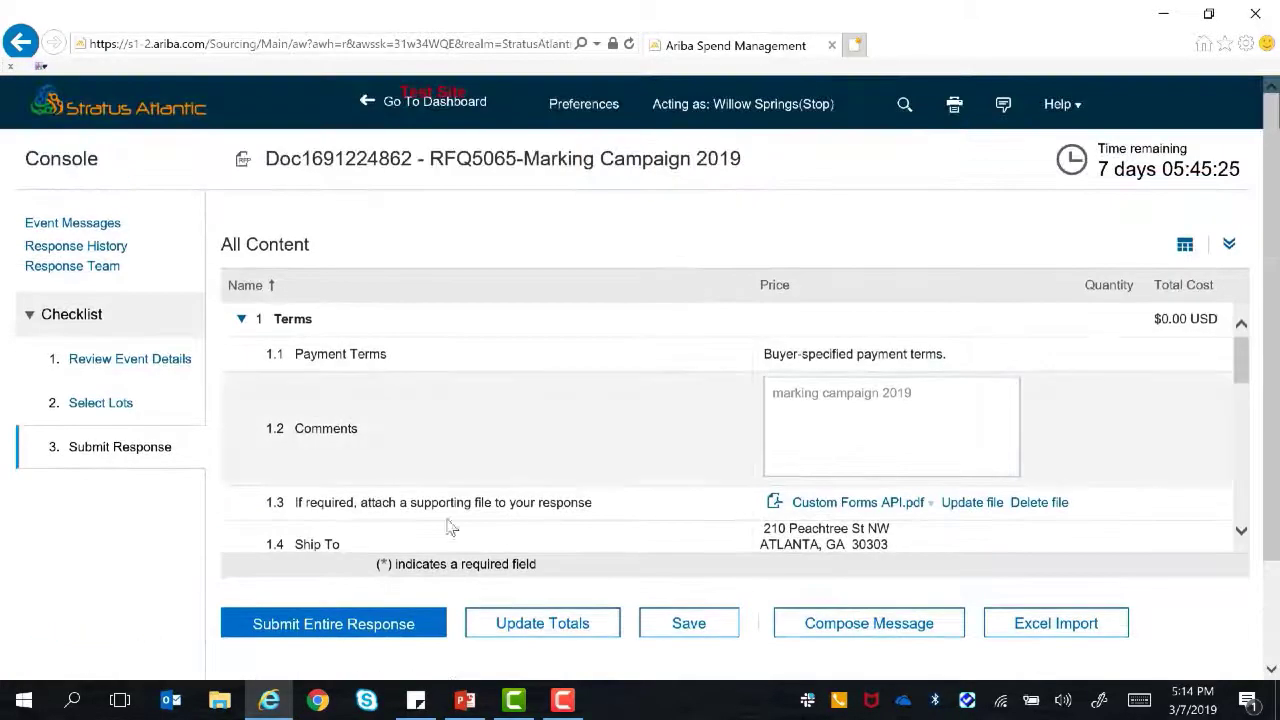
left_click(345, 625)
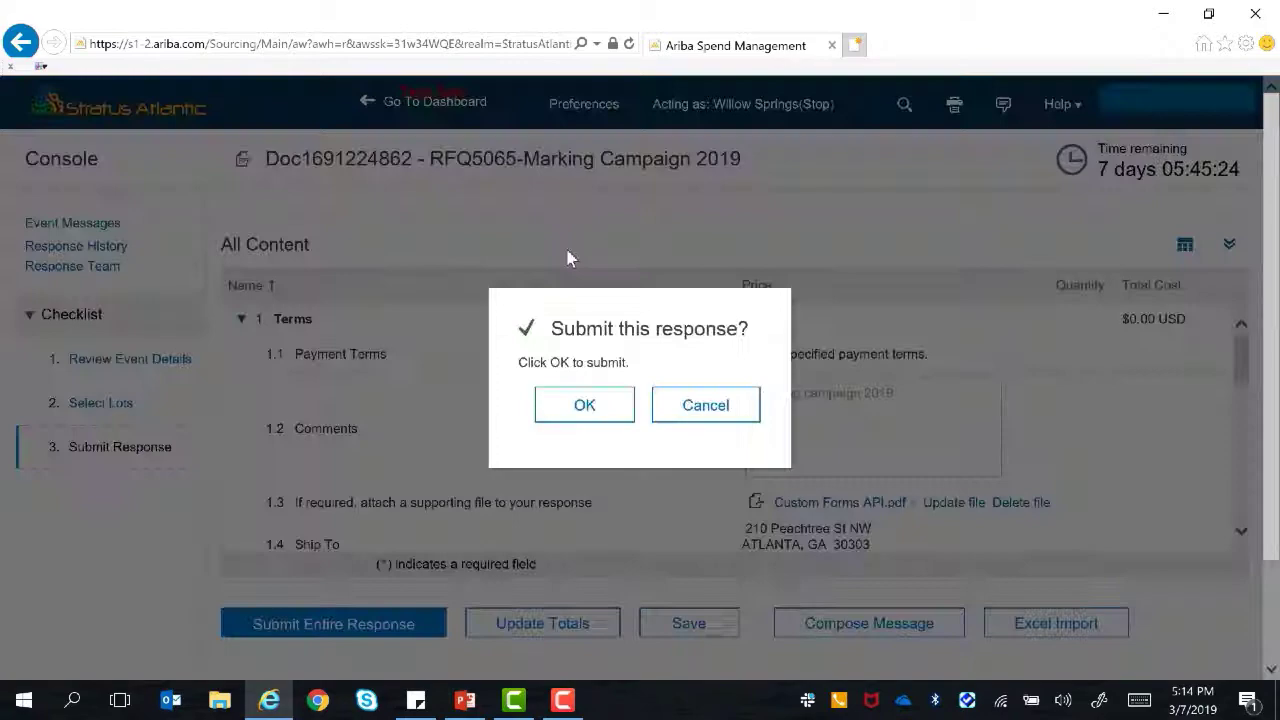
left_click(584, 405)
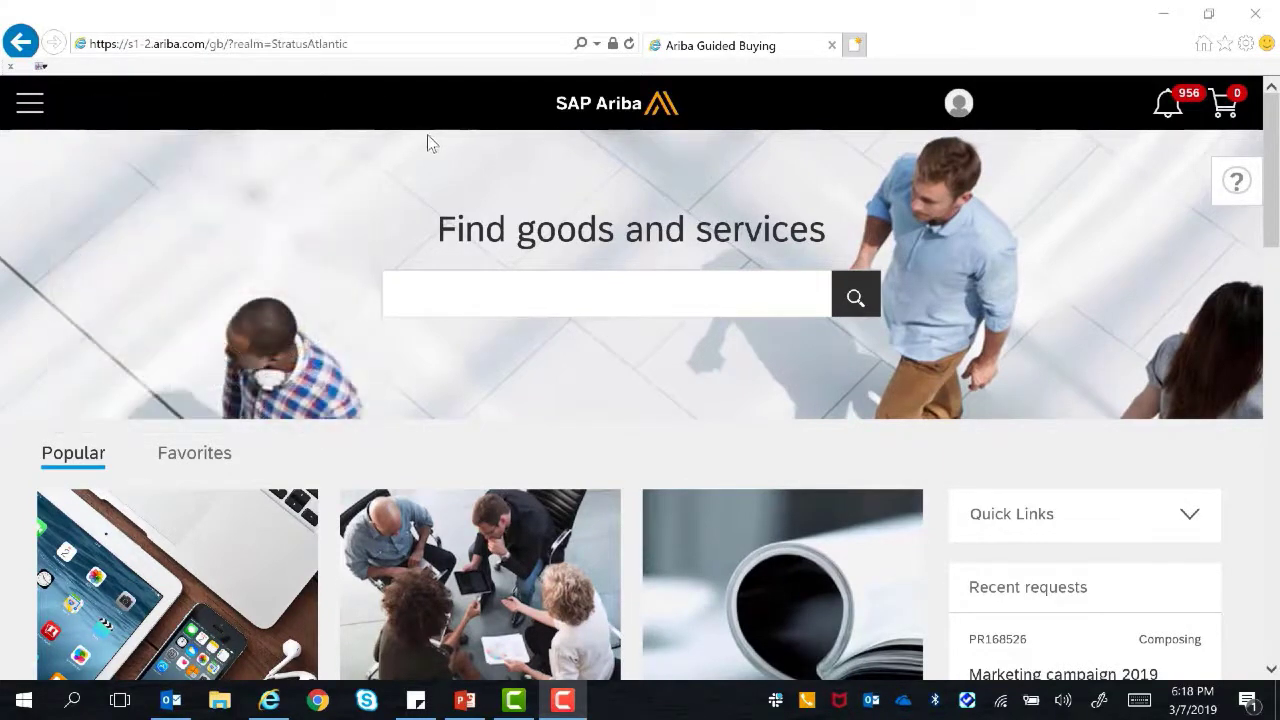
- In Ariba Guided Buying, open the Marking Campaign 2019 request for quotes from the quotes in your requests
left_click(29, 104)
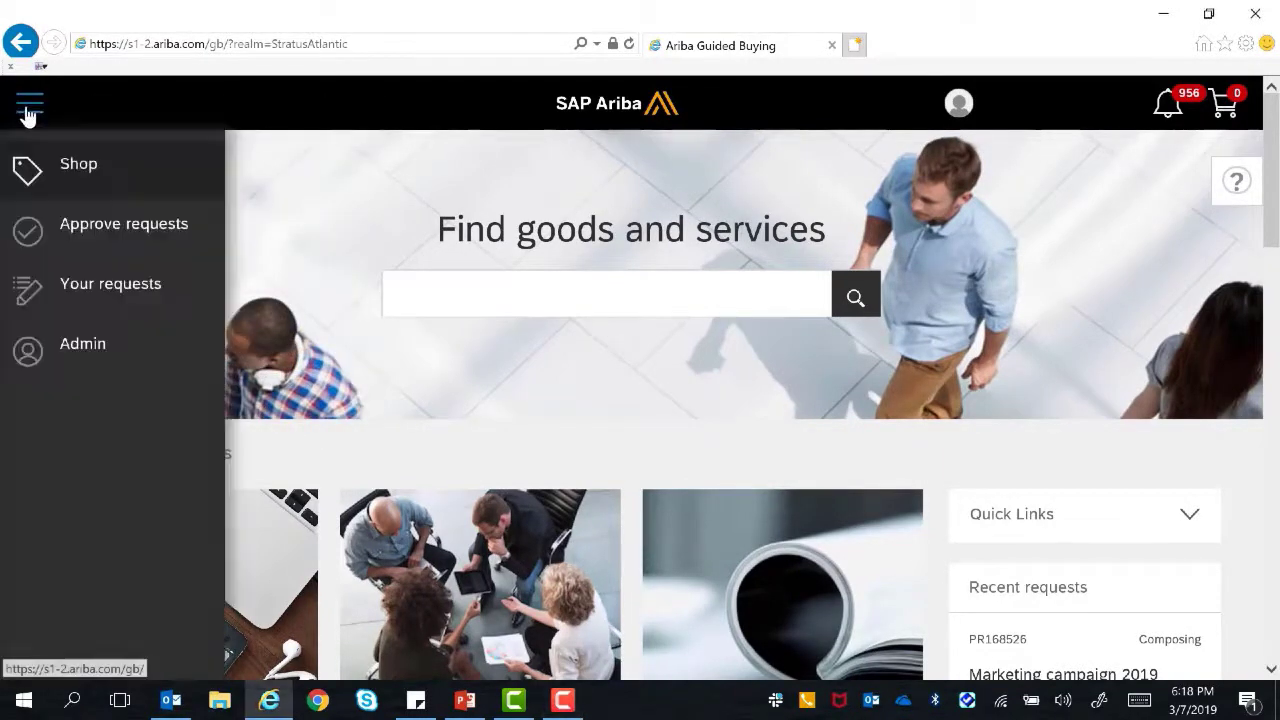
left_click(79, 300)
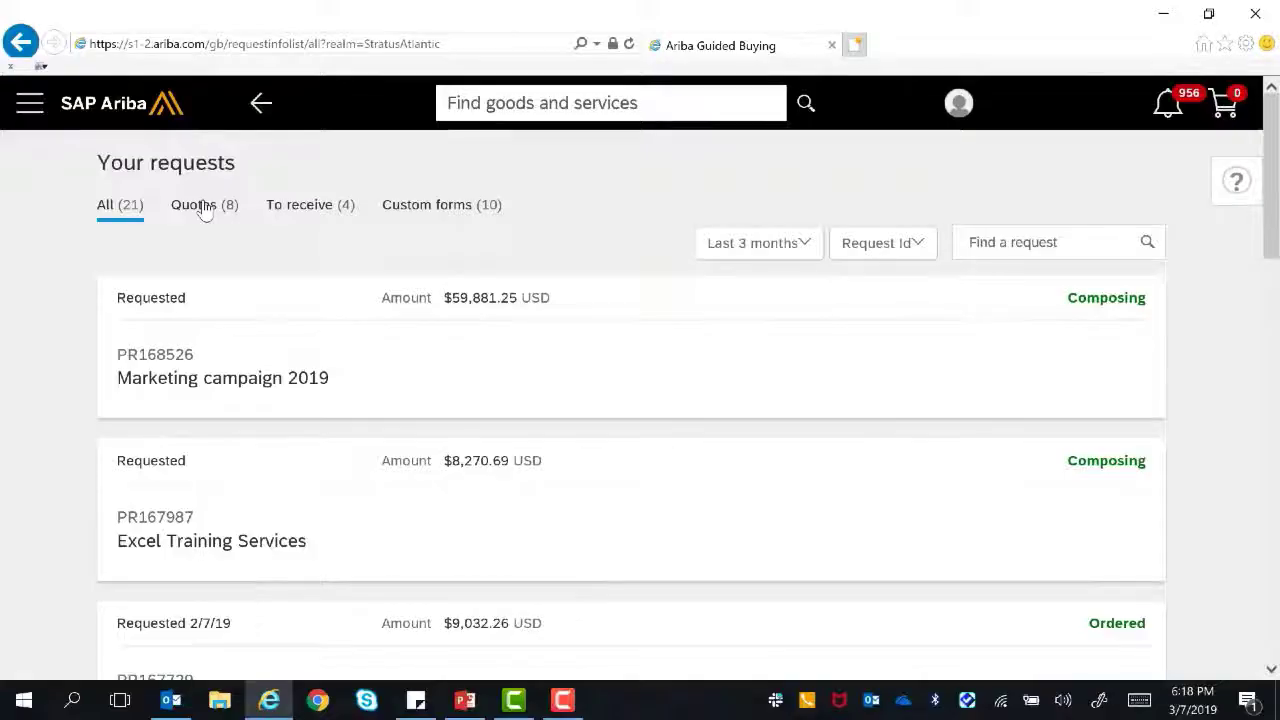
left_click(204, 206)
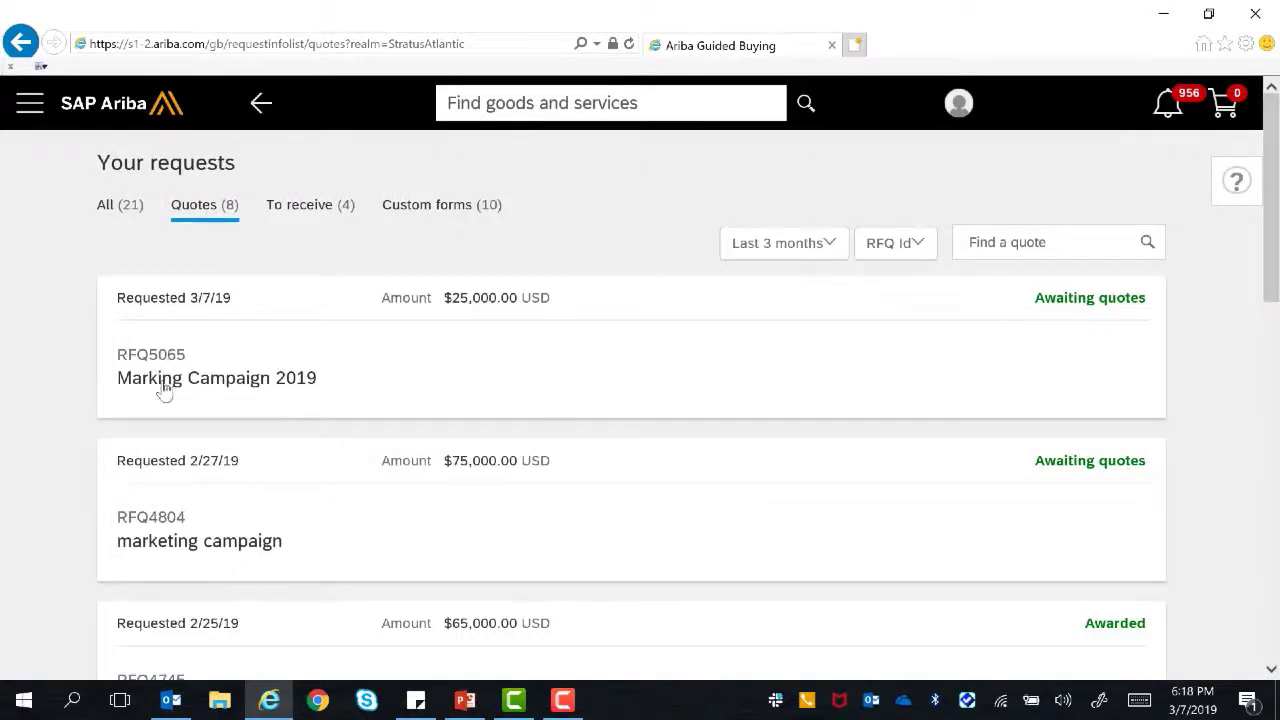
left_click(160, 355)
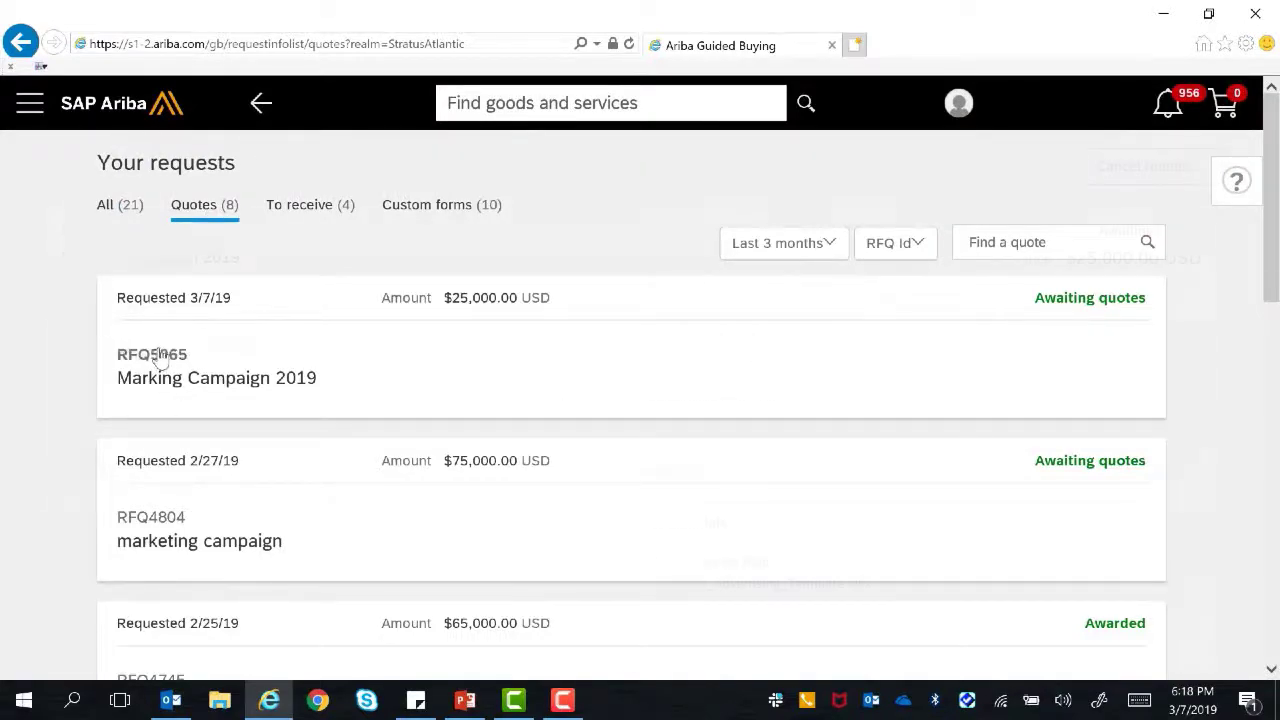
- Compare the invited suppliers' quotes for total price, attachments, payment terms, comments, shipping and tax details
scroll(531, 271, "down", 8)
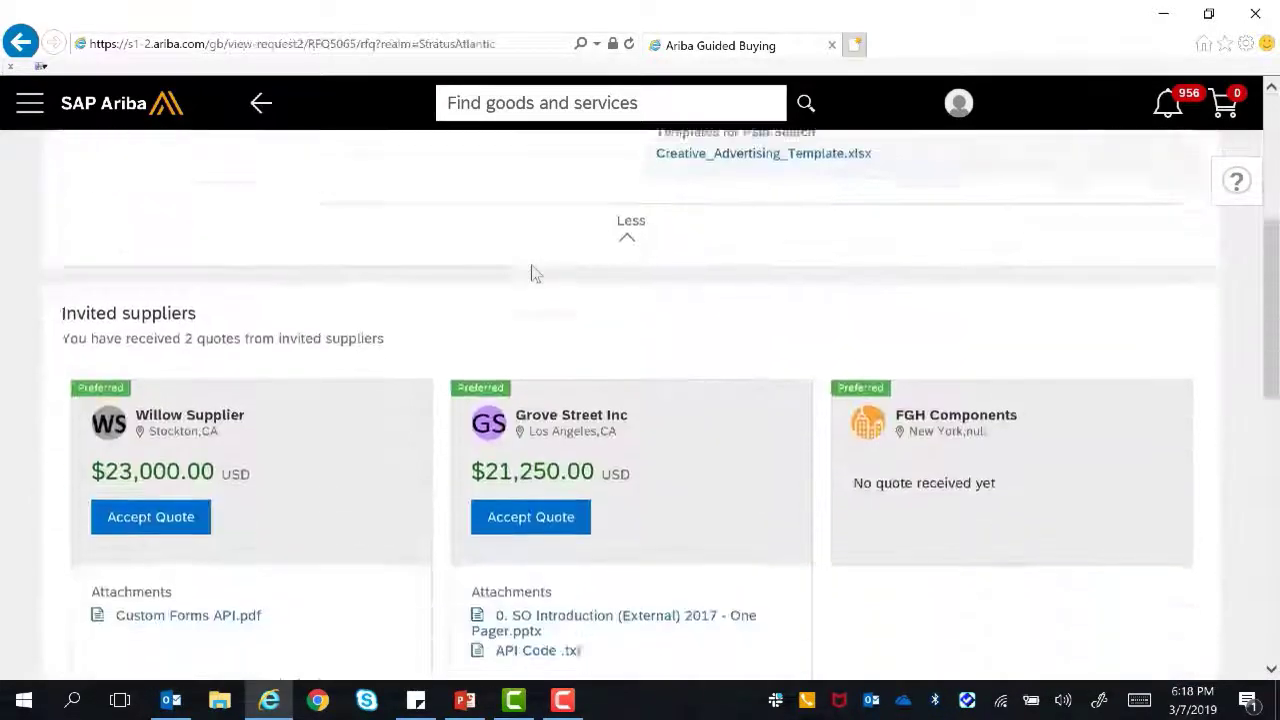
scroll(533, 274, "down", 1)
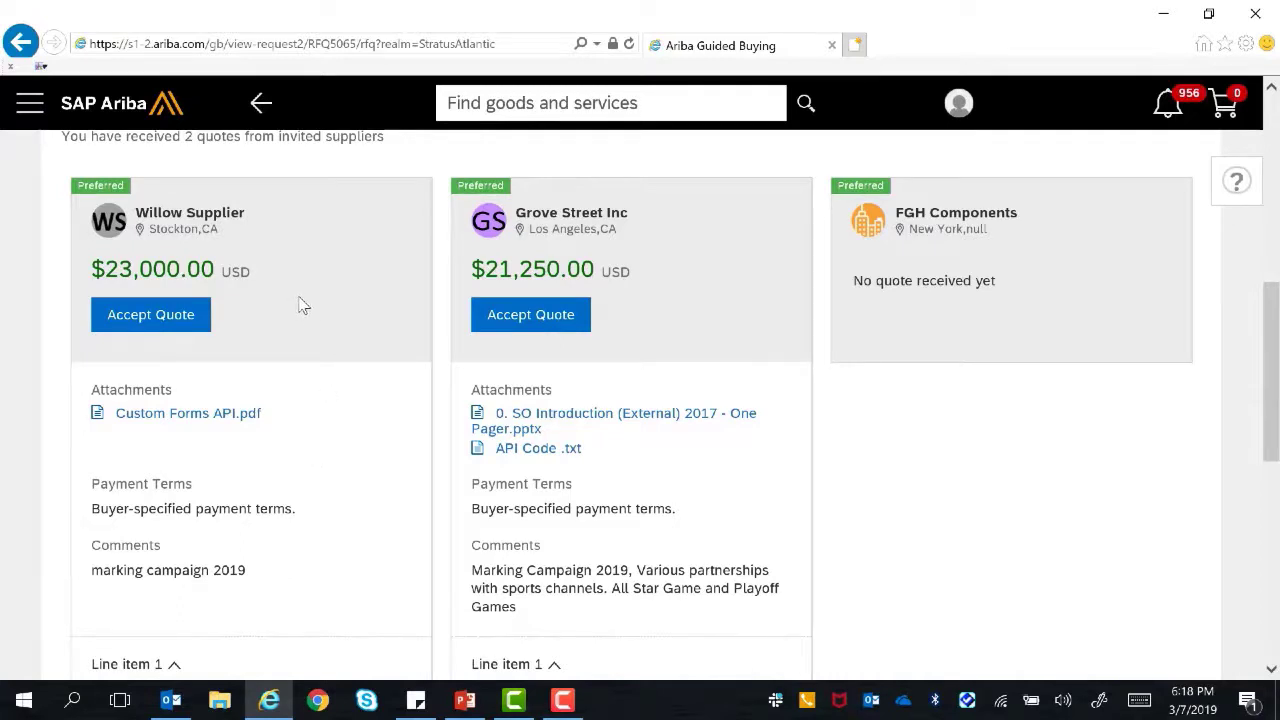
scroll(303, 305, "down", 3)
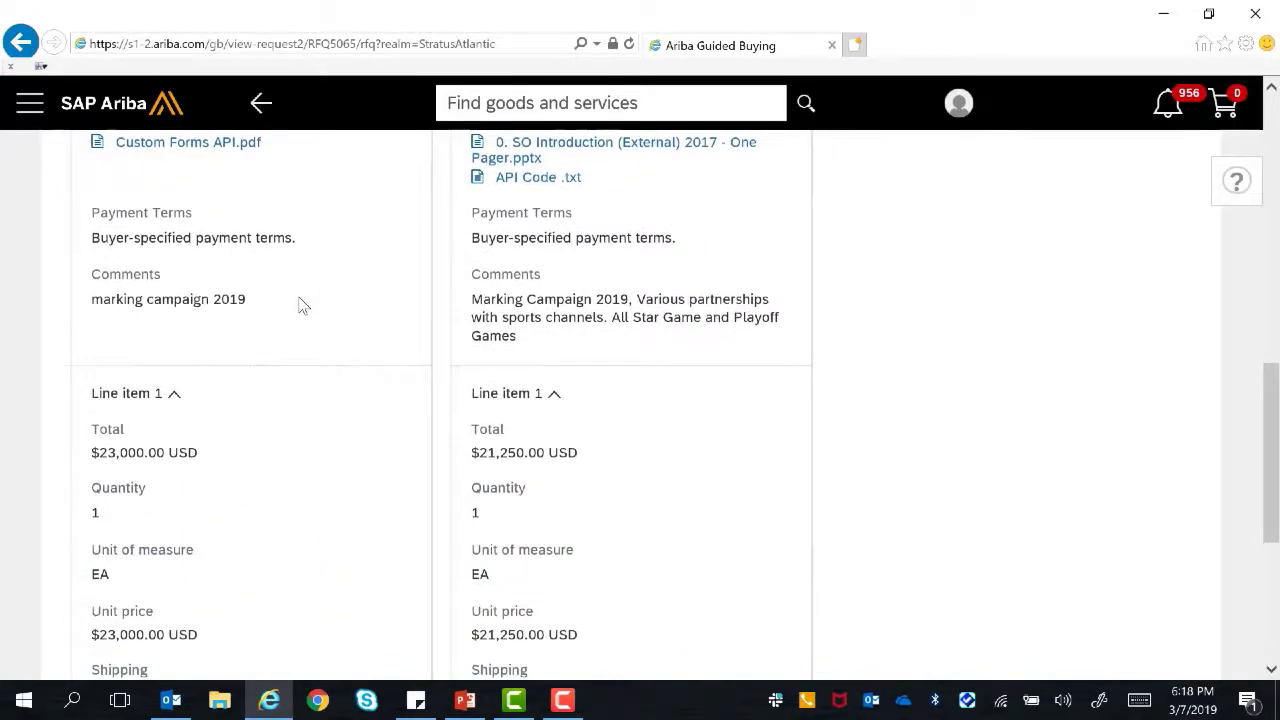
scroll(303, 305, "down", 1)
scroll(303, 305, "down", 2)
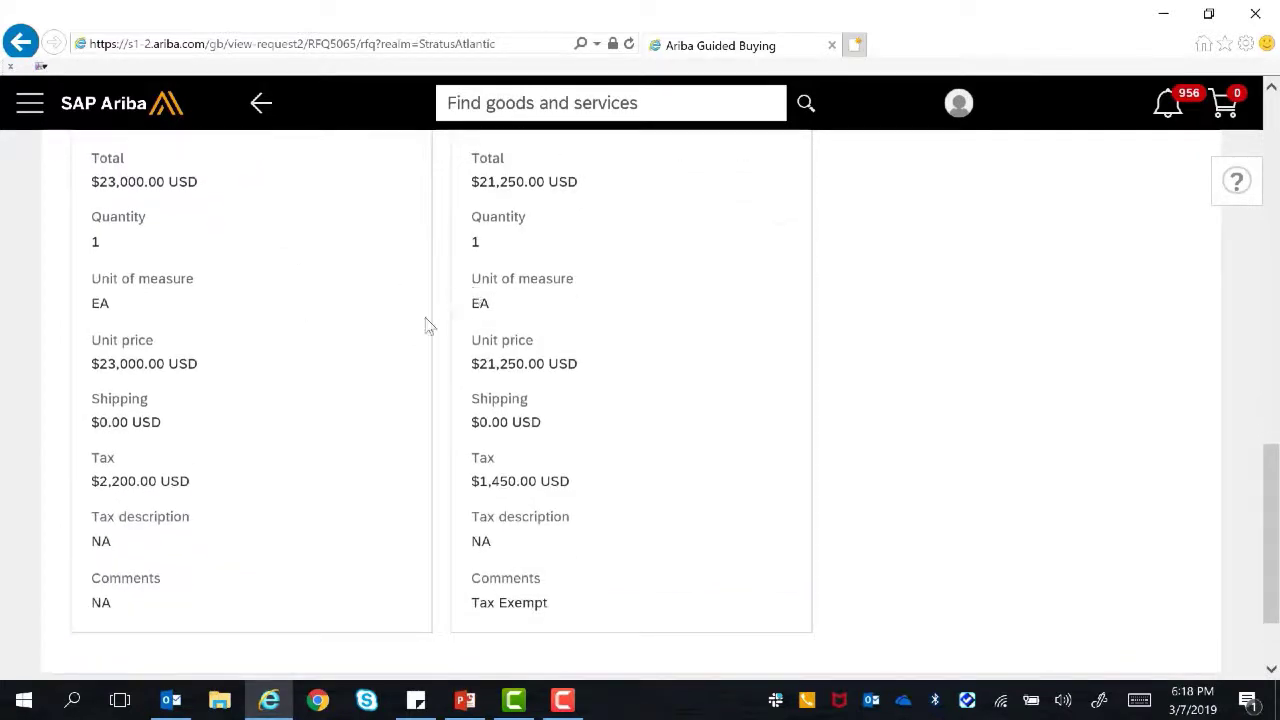
scroll(353, 360, "up", 7)
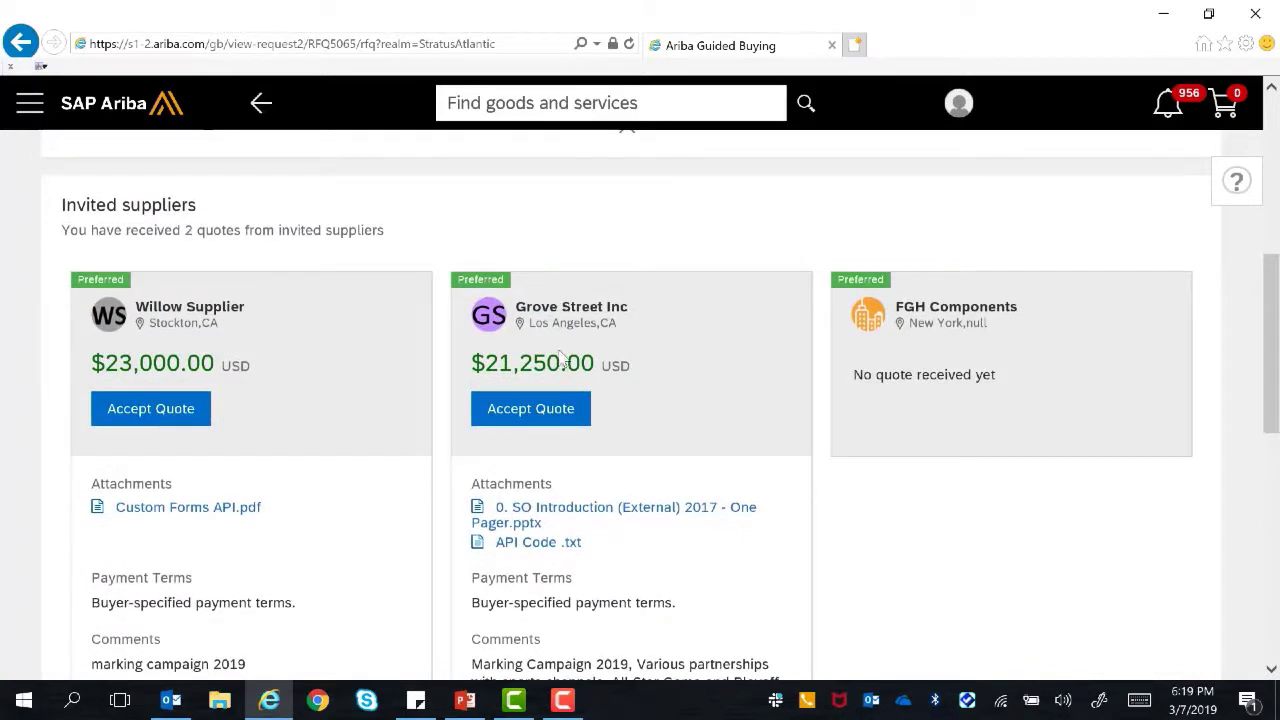
scroll(490, 366, "down", 1)
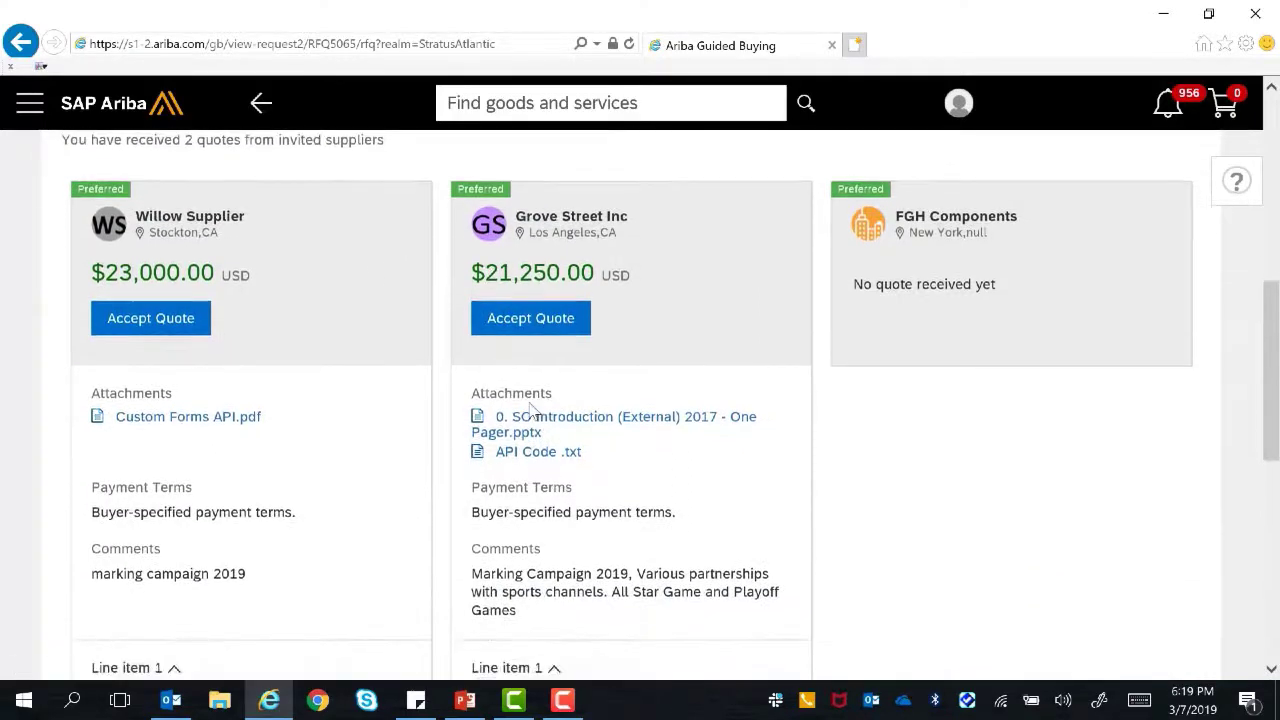
scroll(312, 416, "down", 6)
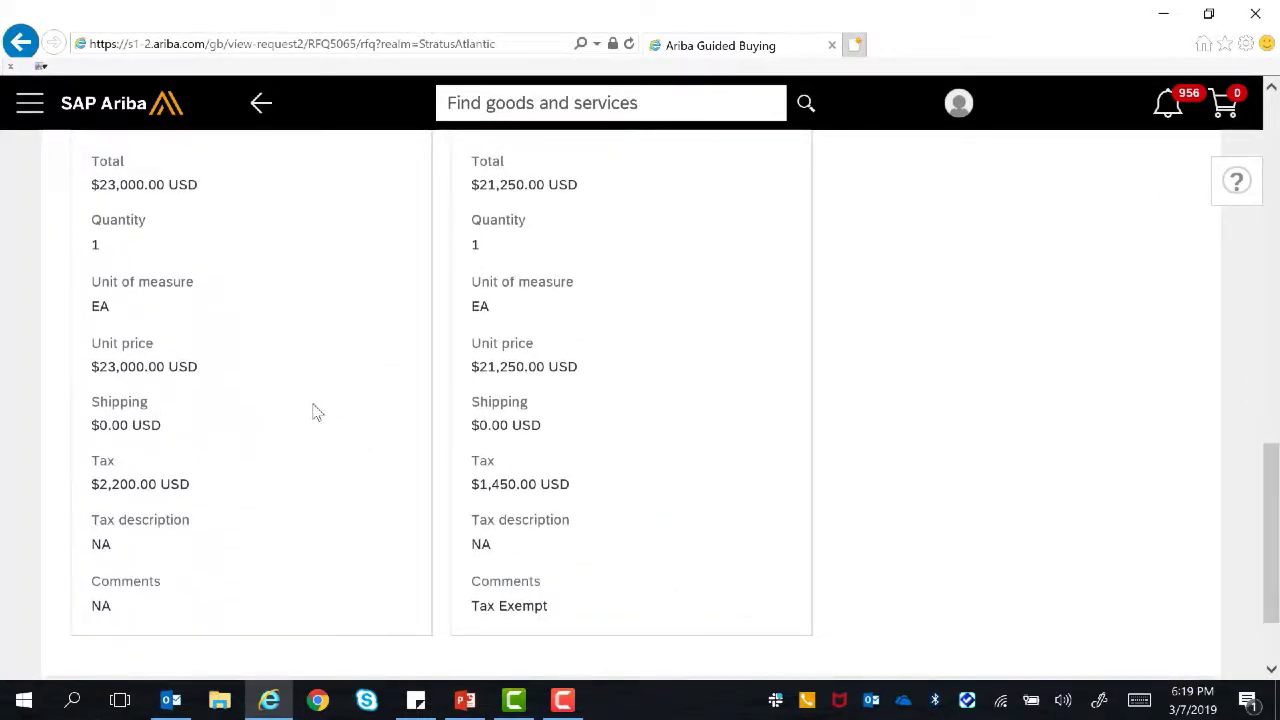
- Accept the quote from Grove Street Inc and confirm the choice
scroll(587, 441, "up", 6)
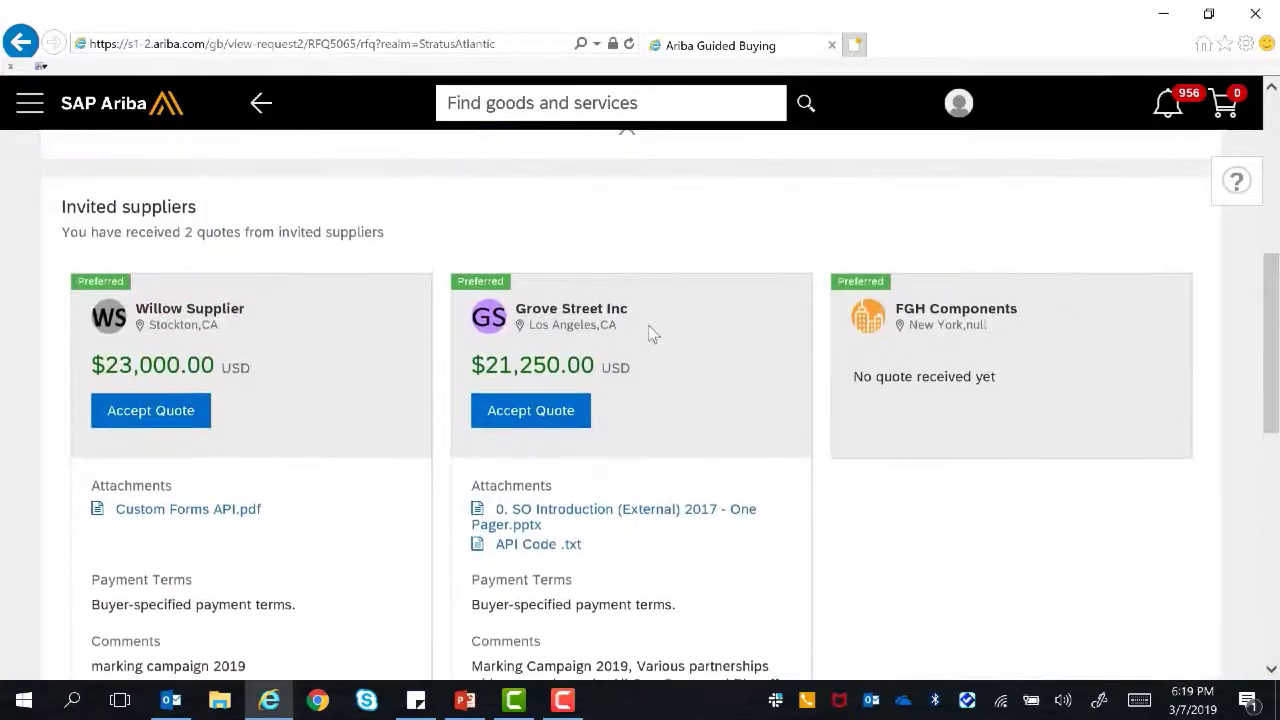
left_click(539, 413)
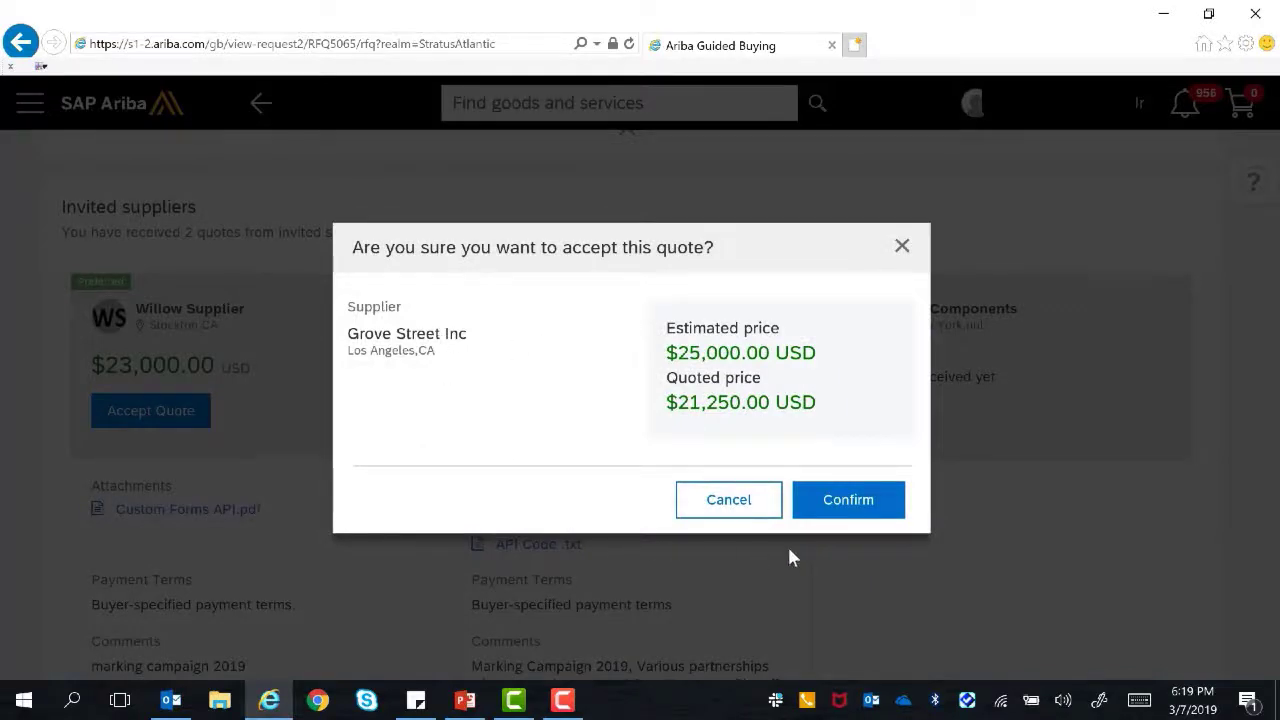
left_click(849, 506)
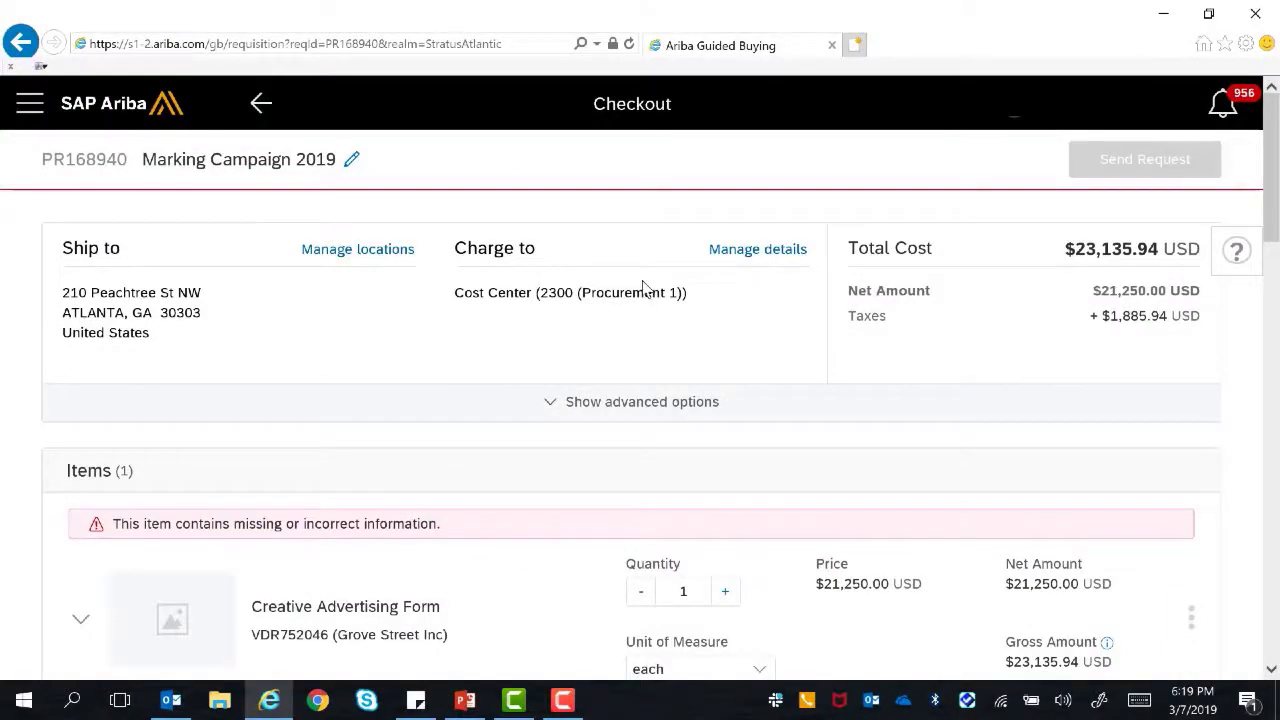
- Review the Marking Campaign 2019 requisition's costs, item, vendor and shipping details at checkout, and highlight its requisition number
scroll(644, 289, "down", 3)
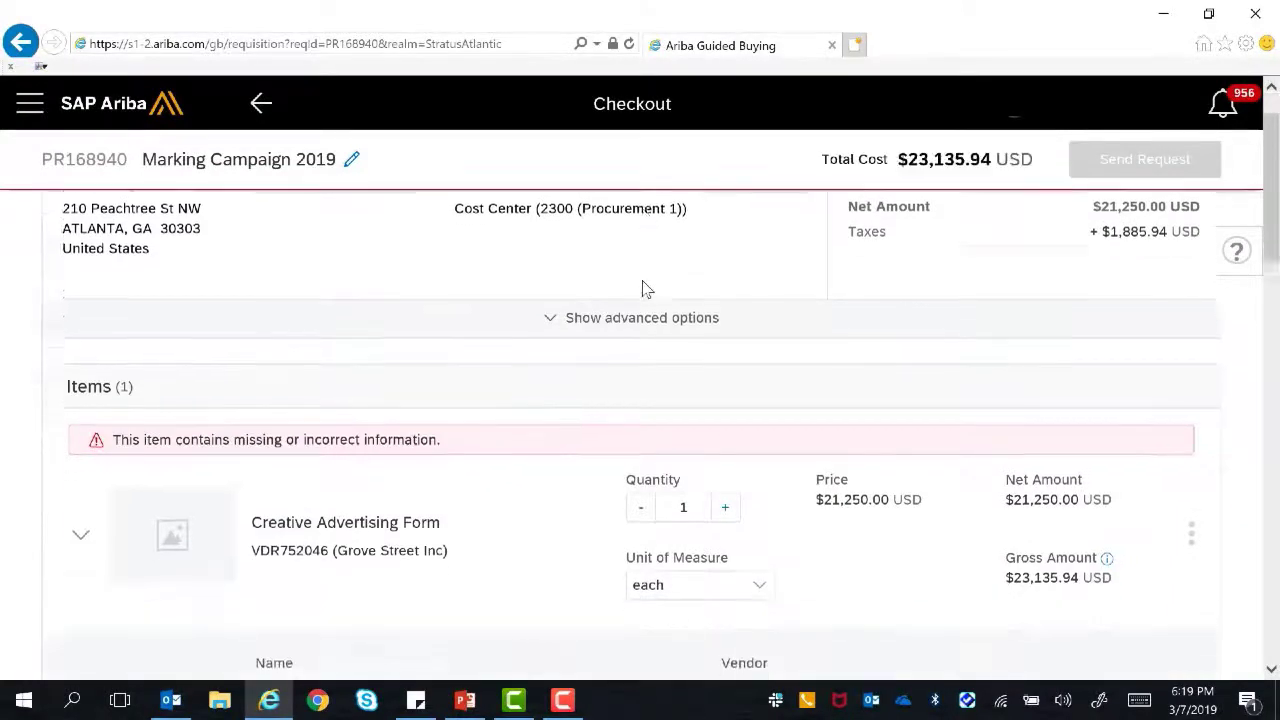
scroll(644, 289, "down", 5)
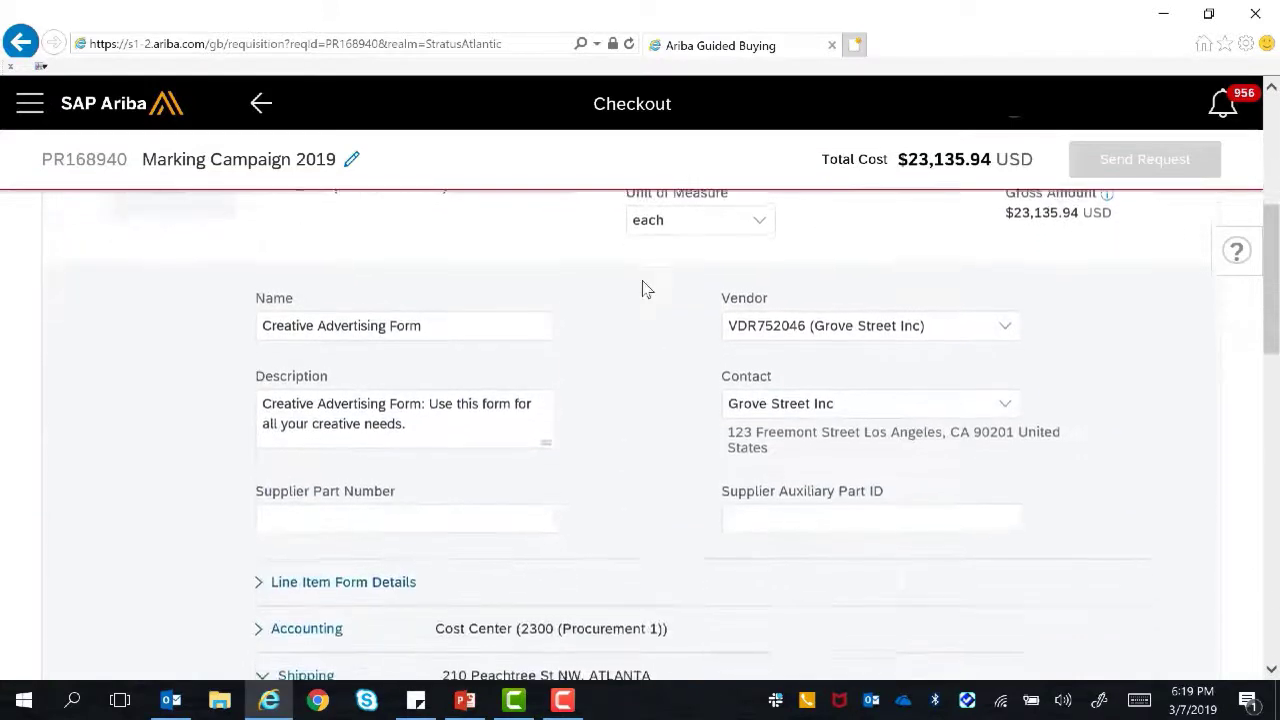
scroll(644, 289, "down", 3)
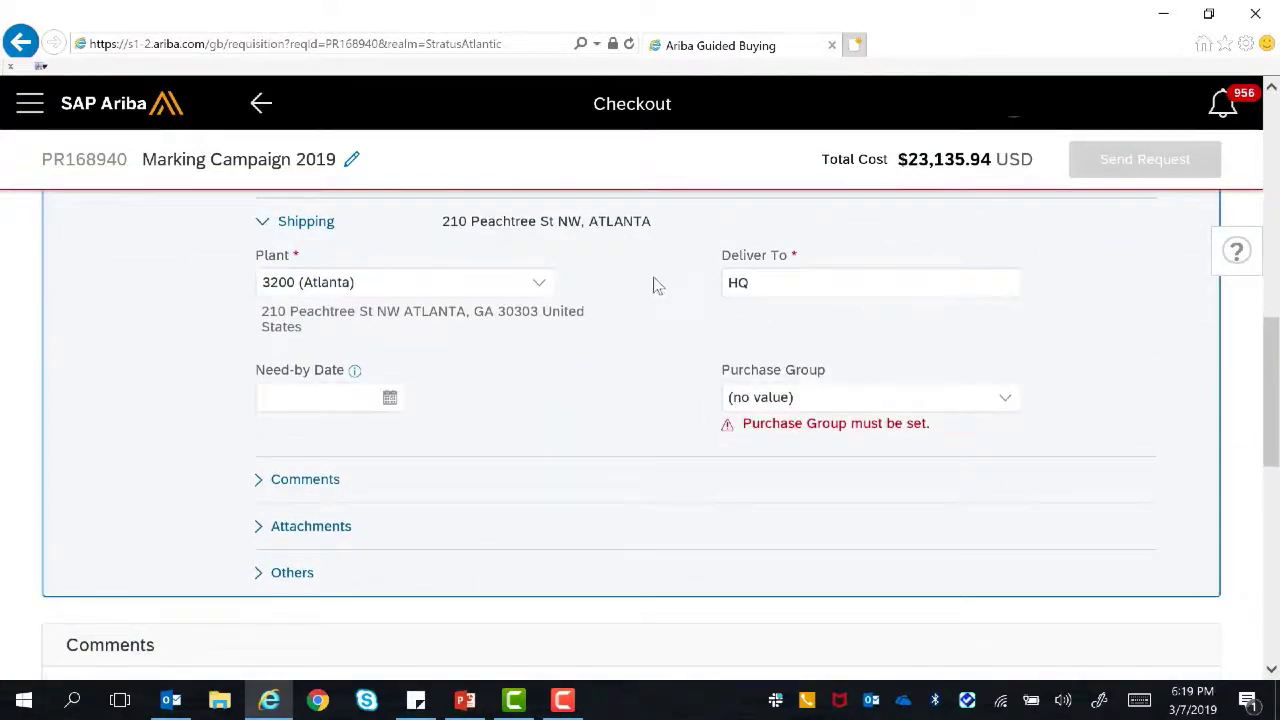
scroll(709, 472, "up", 5)
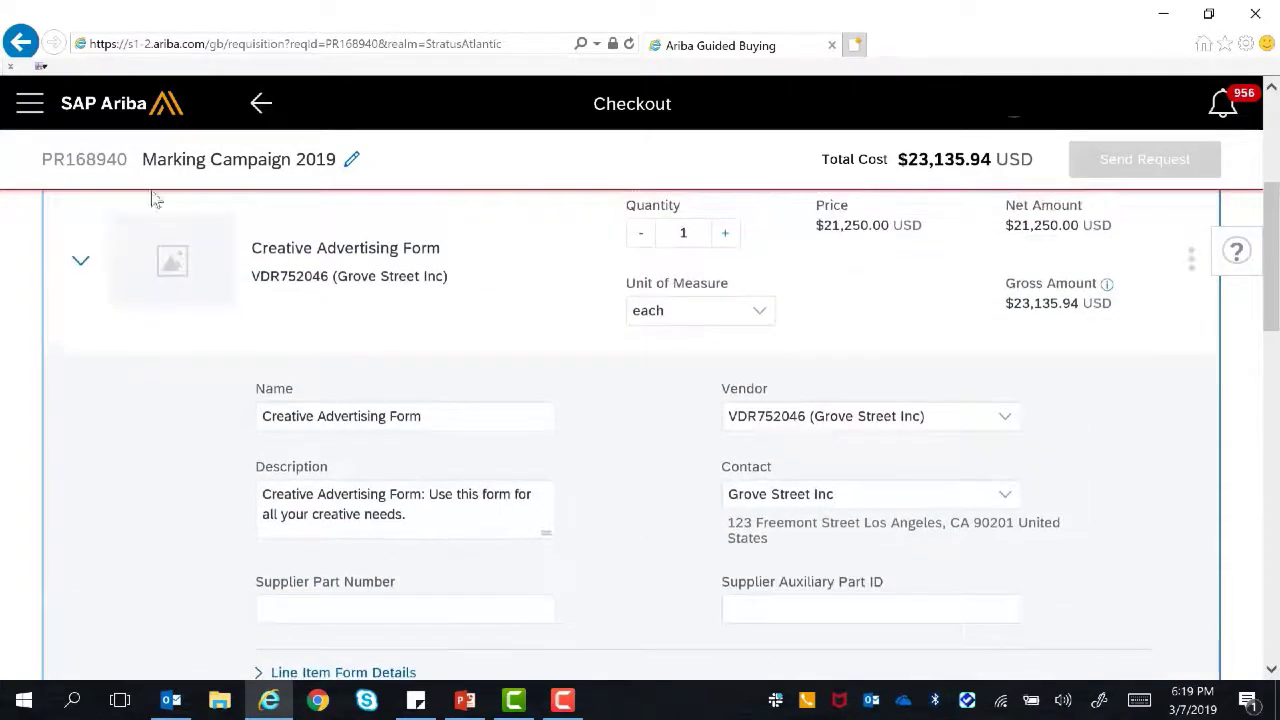
double_click(70, 161)
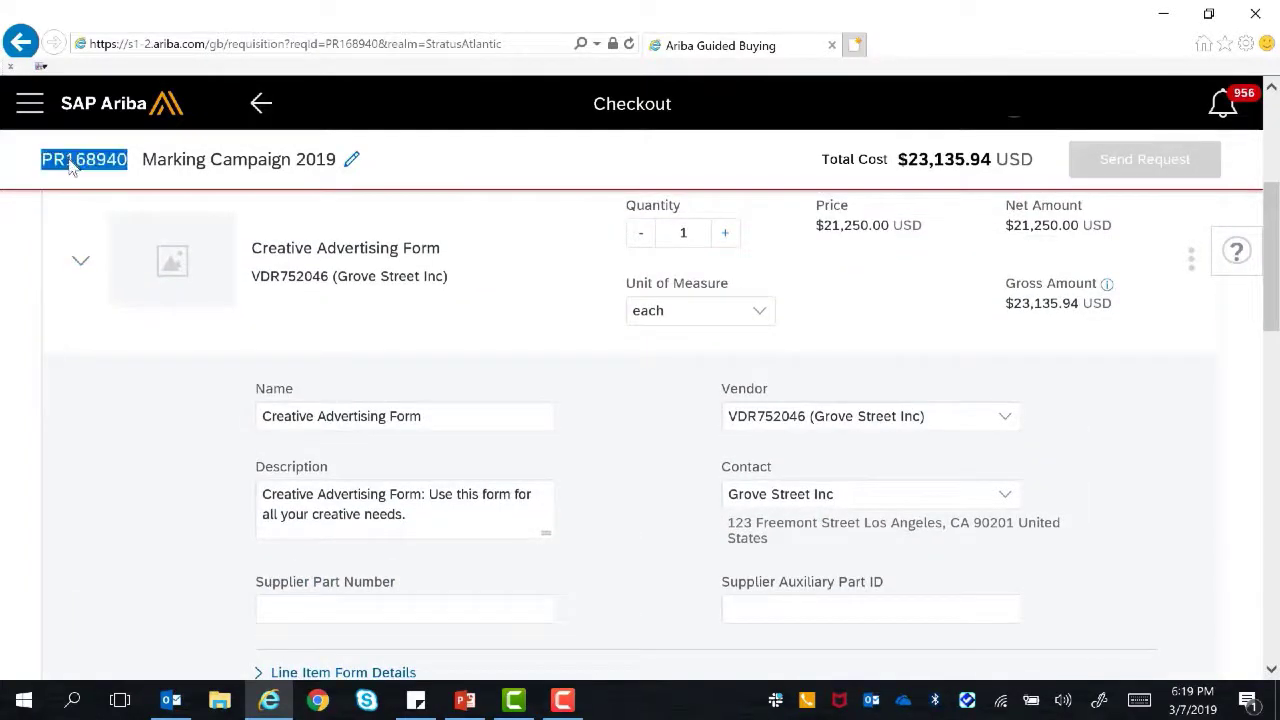
- Browse all purchase groups for the Creative Advertising Form item's shipping details and choose group 000
scroll(648, 391, "down", 6)
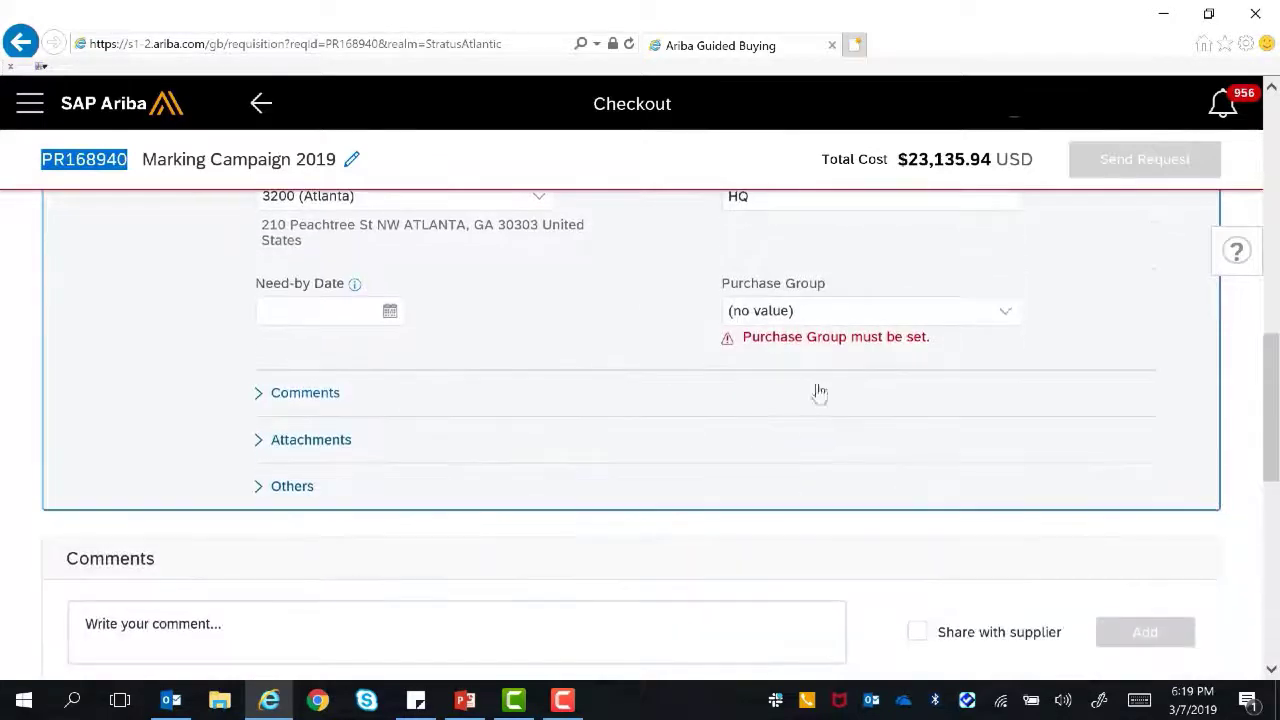
left_click(1005, 312)
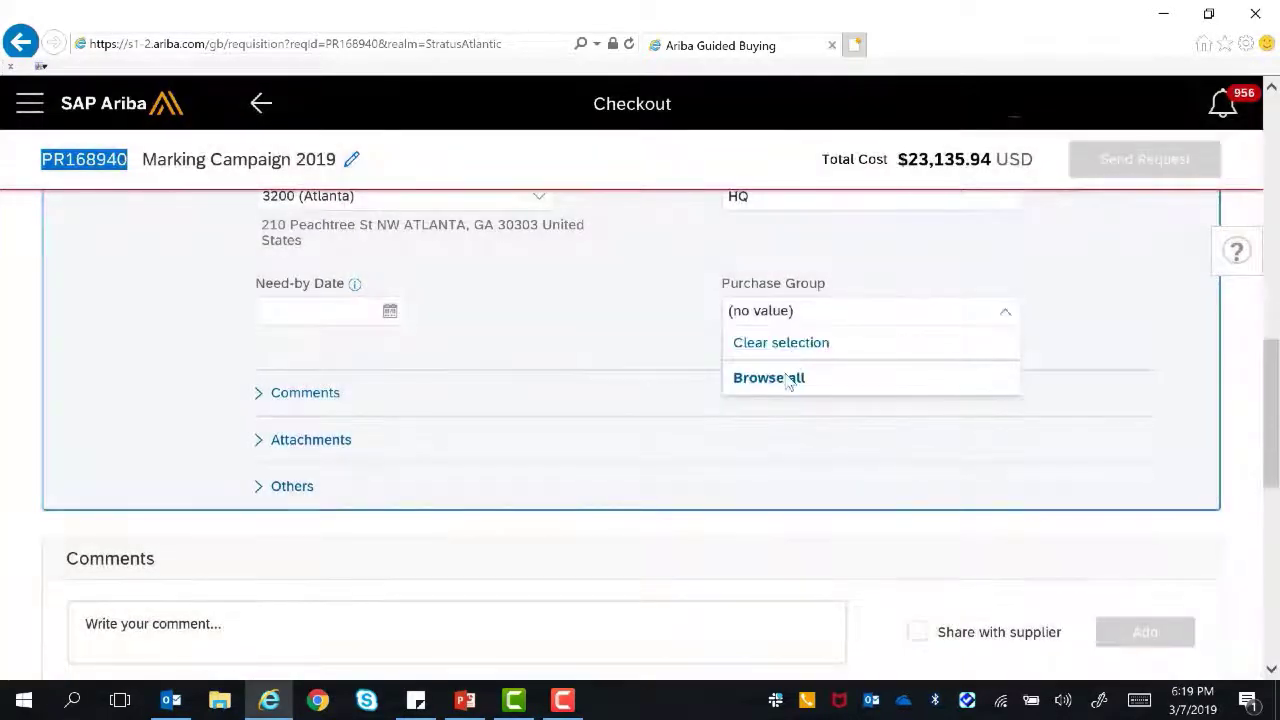
left_click(780, 388)
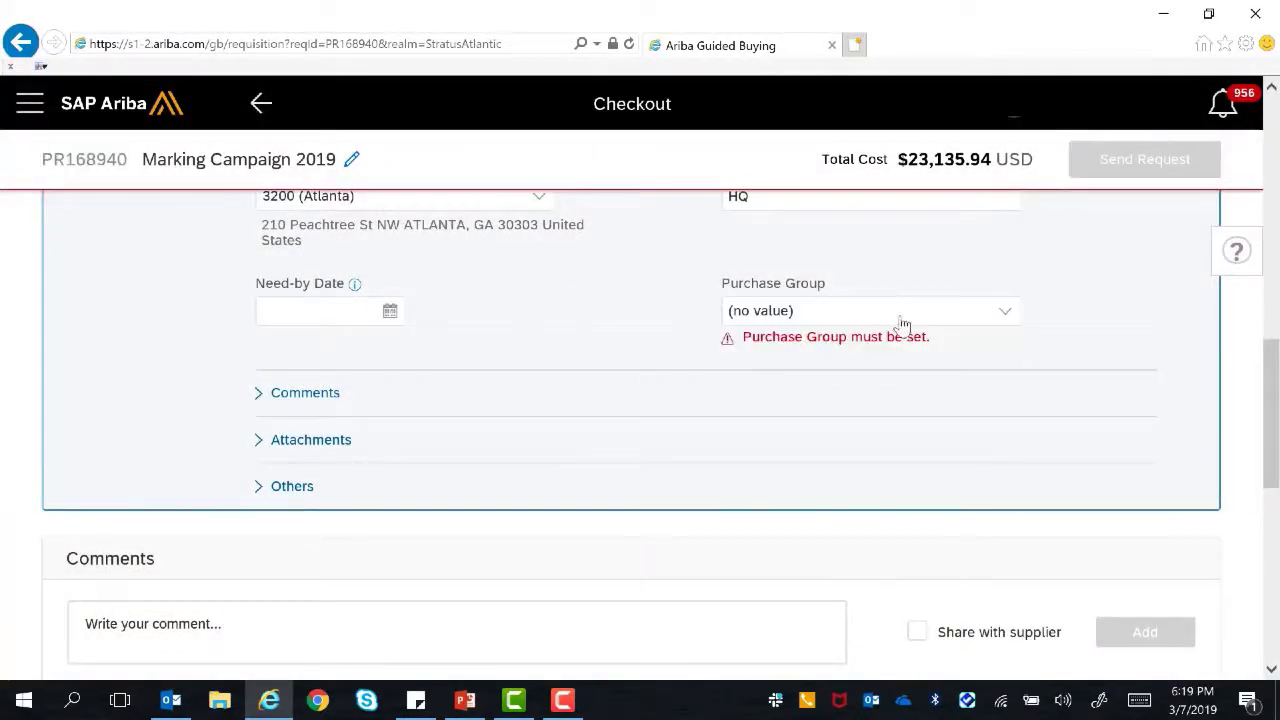
left_click(1005, 312)
left_click(769, 378)
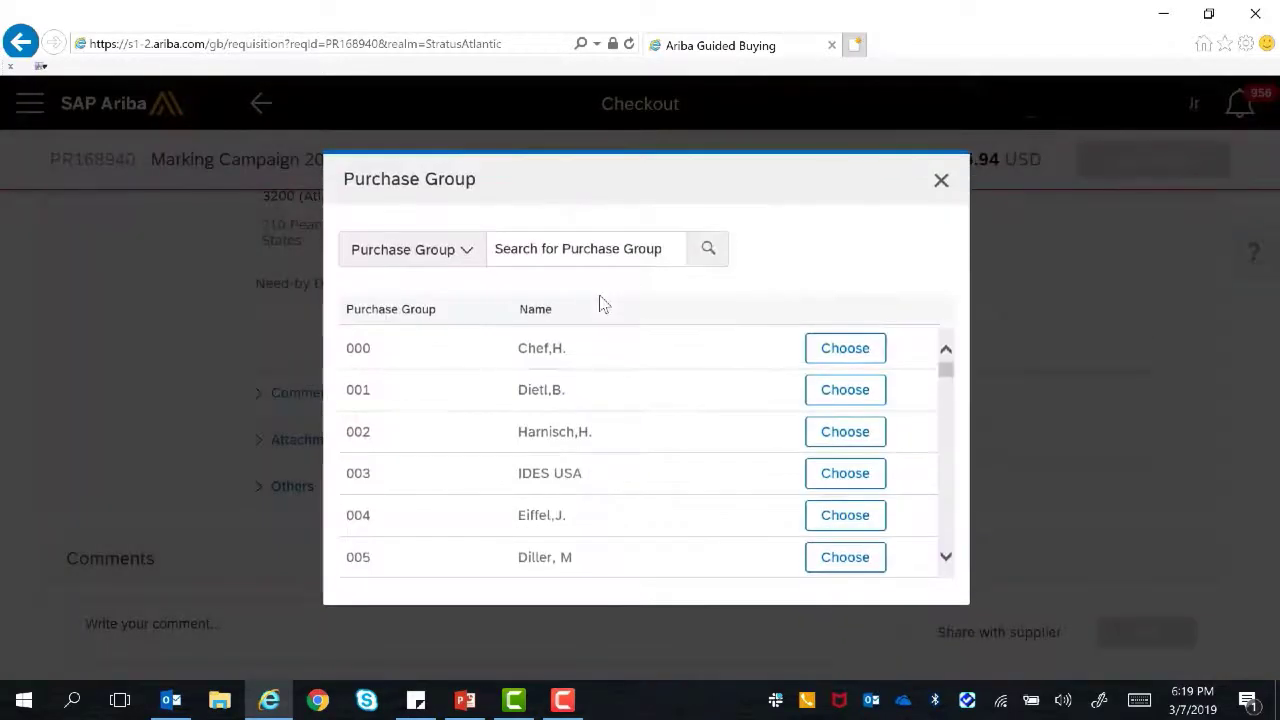
scroll(594, 366, "down", 2)
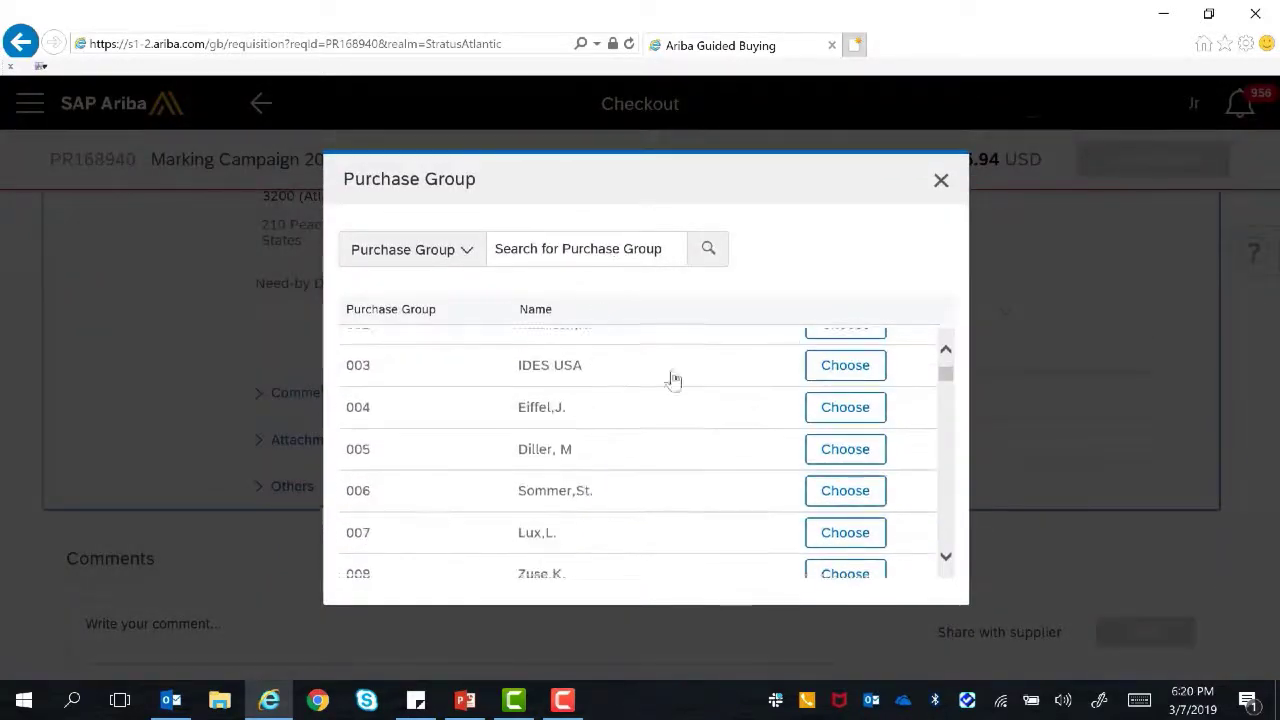
scroll(797, 409, "up", 2)
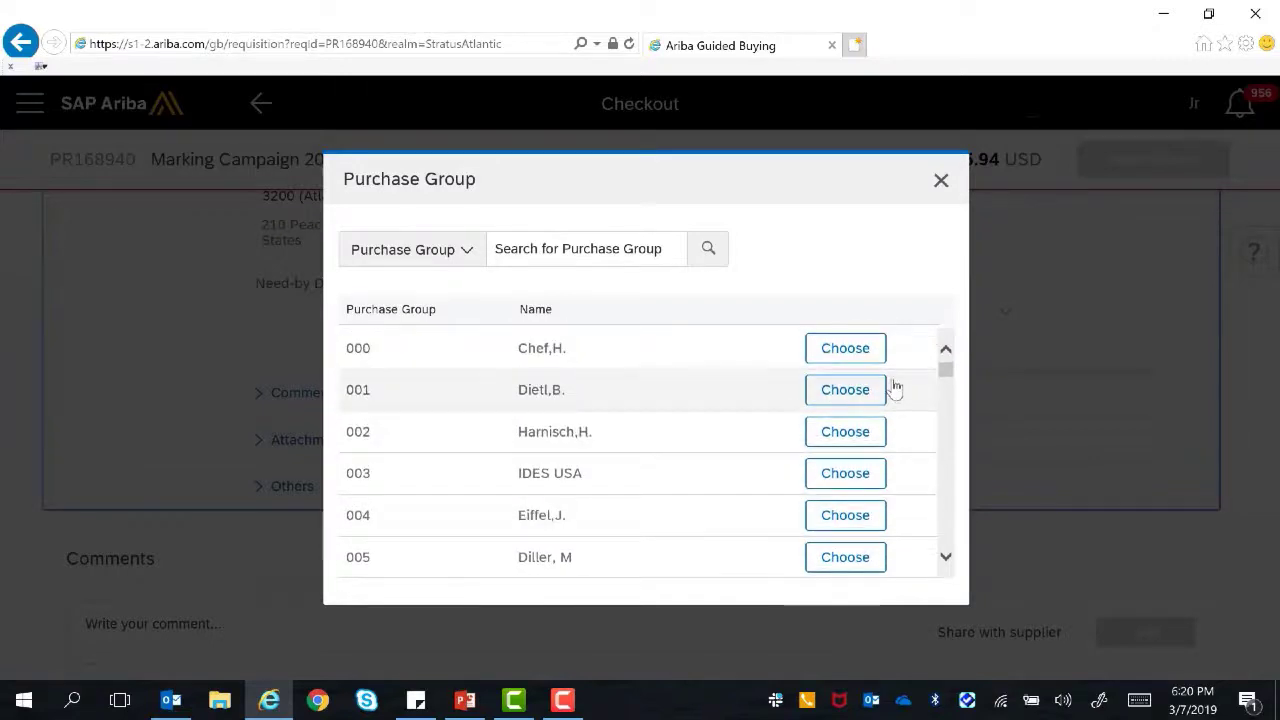
left_click(861, 347)
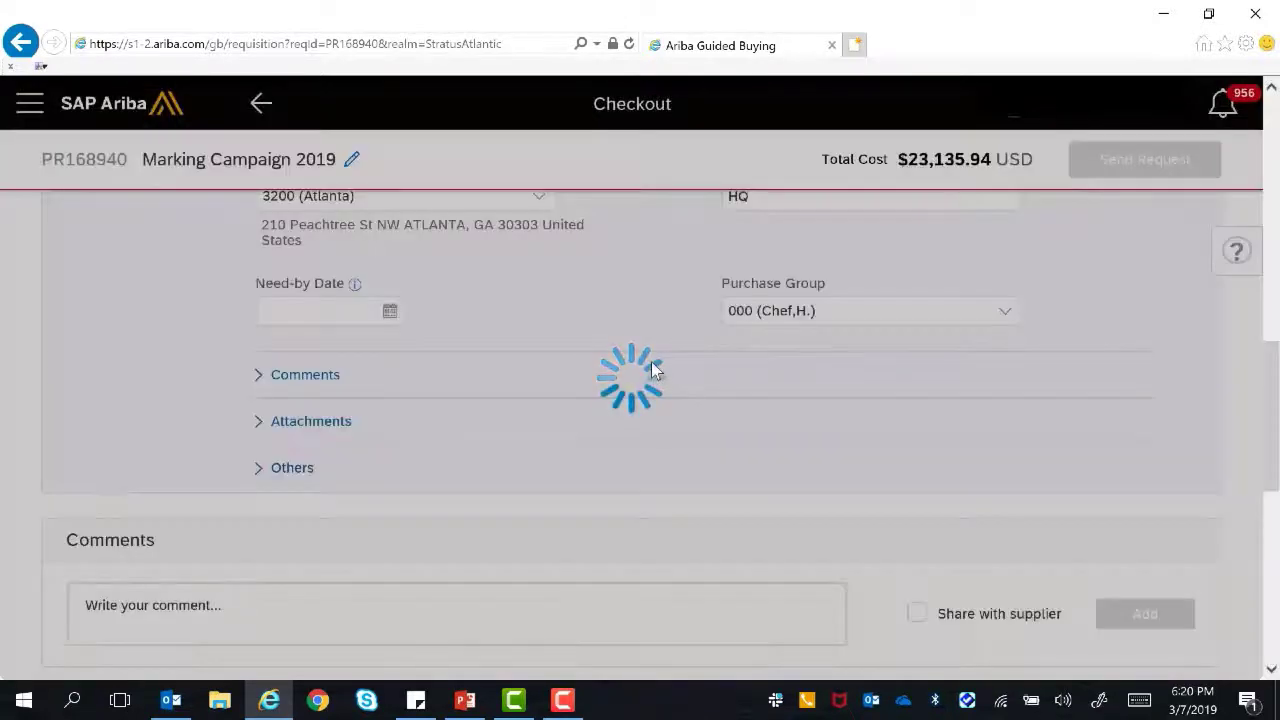
- Check the completed Marking Campaign 2019 requisition at checkout and send the request for approval
scroll(655, 367, "up", 8)
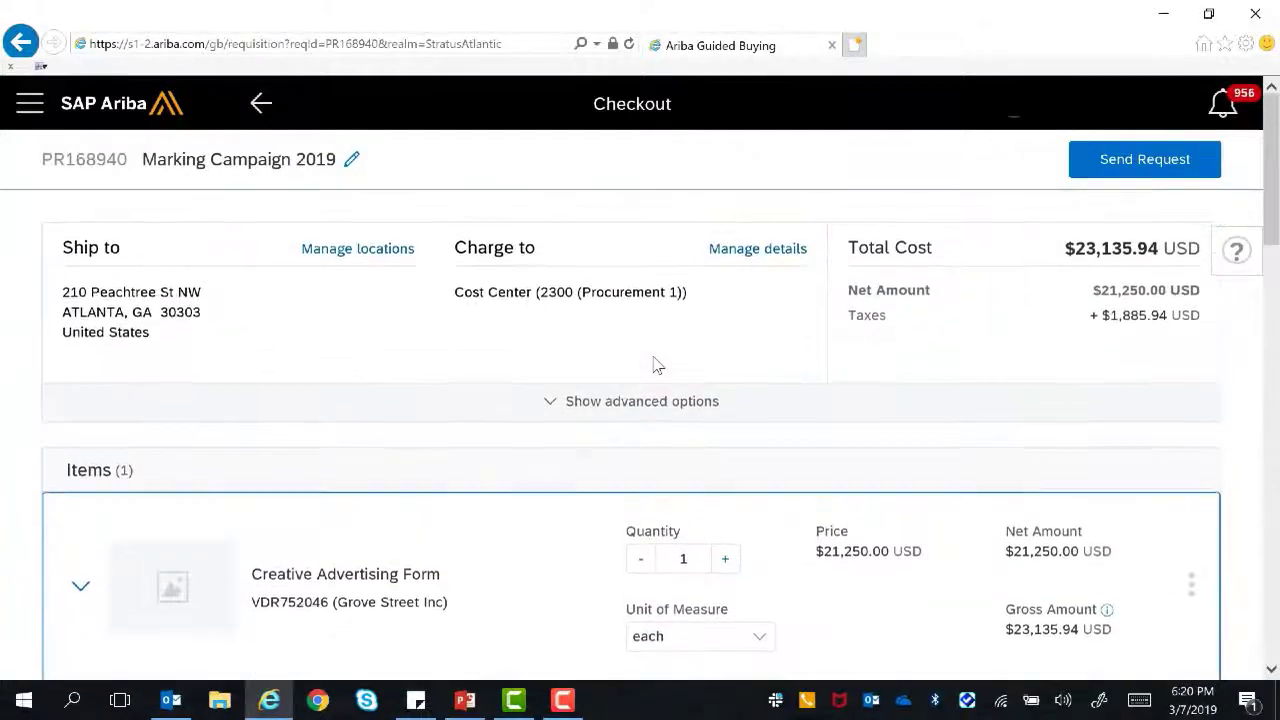
scroll(655, 367, "down", 8)
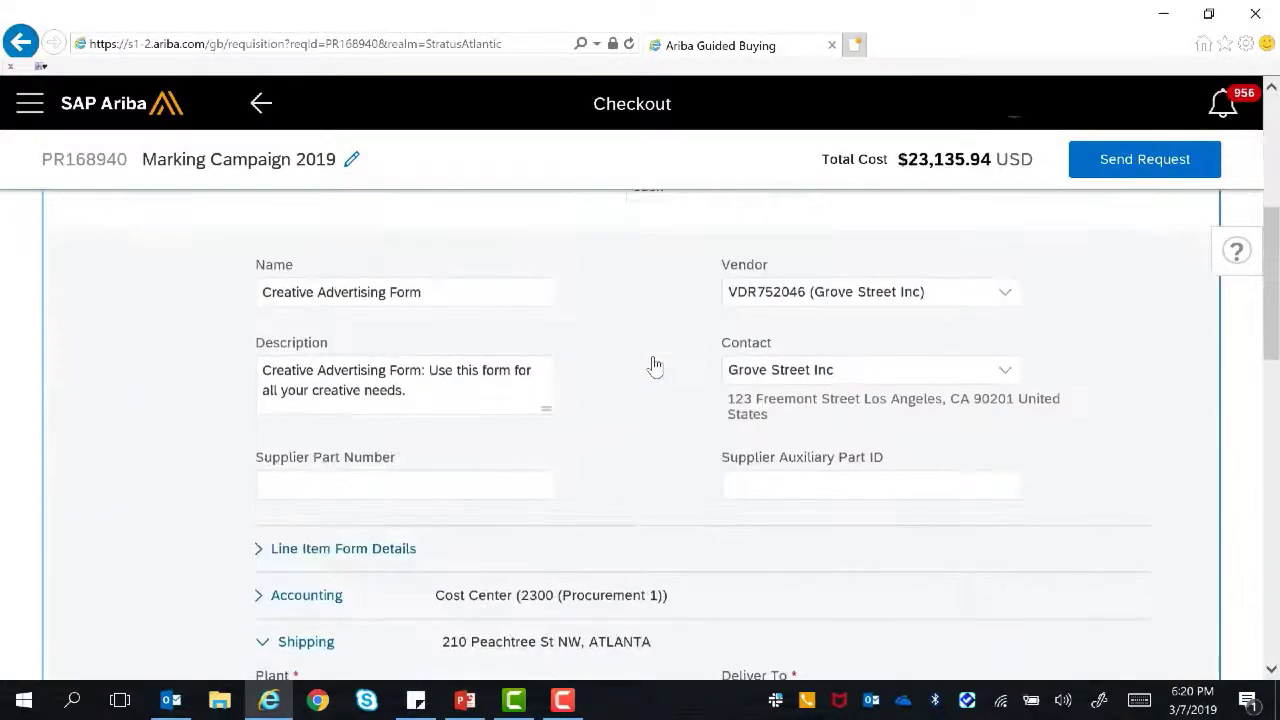
scroll(655, 367, "down", 3)
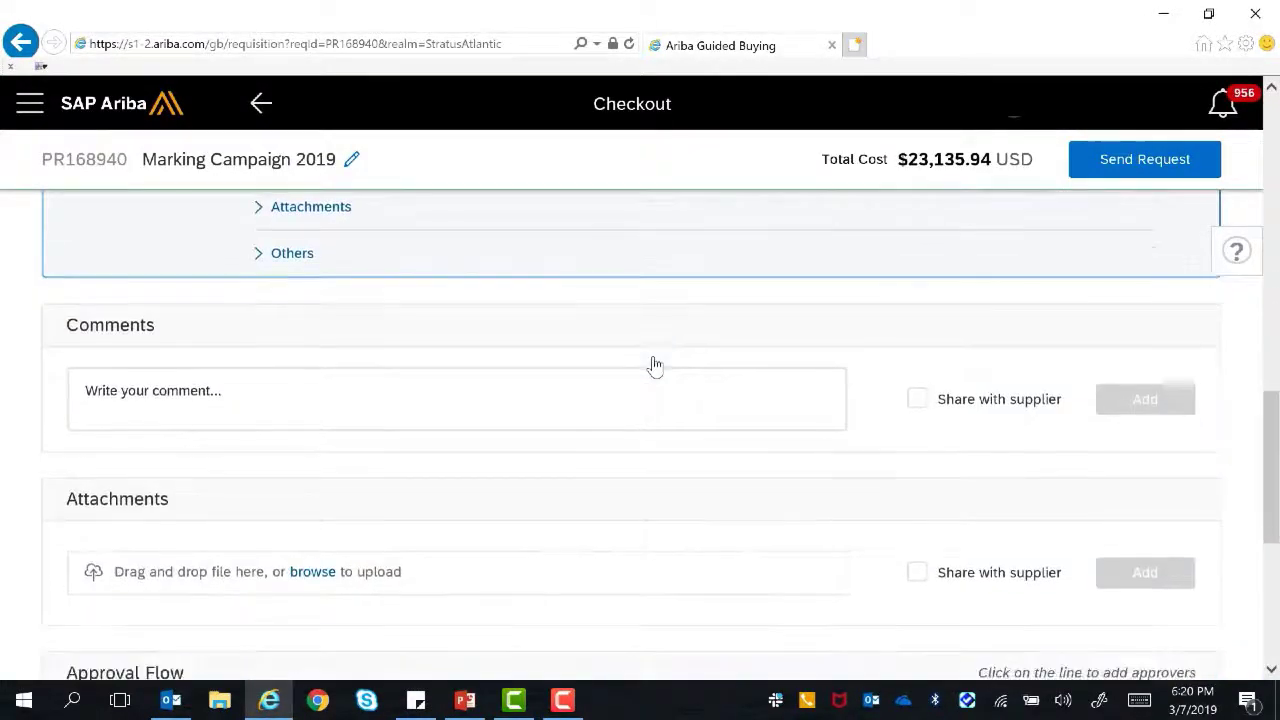
scroll(655, 367, "up", 10)
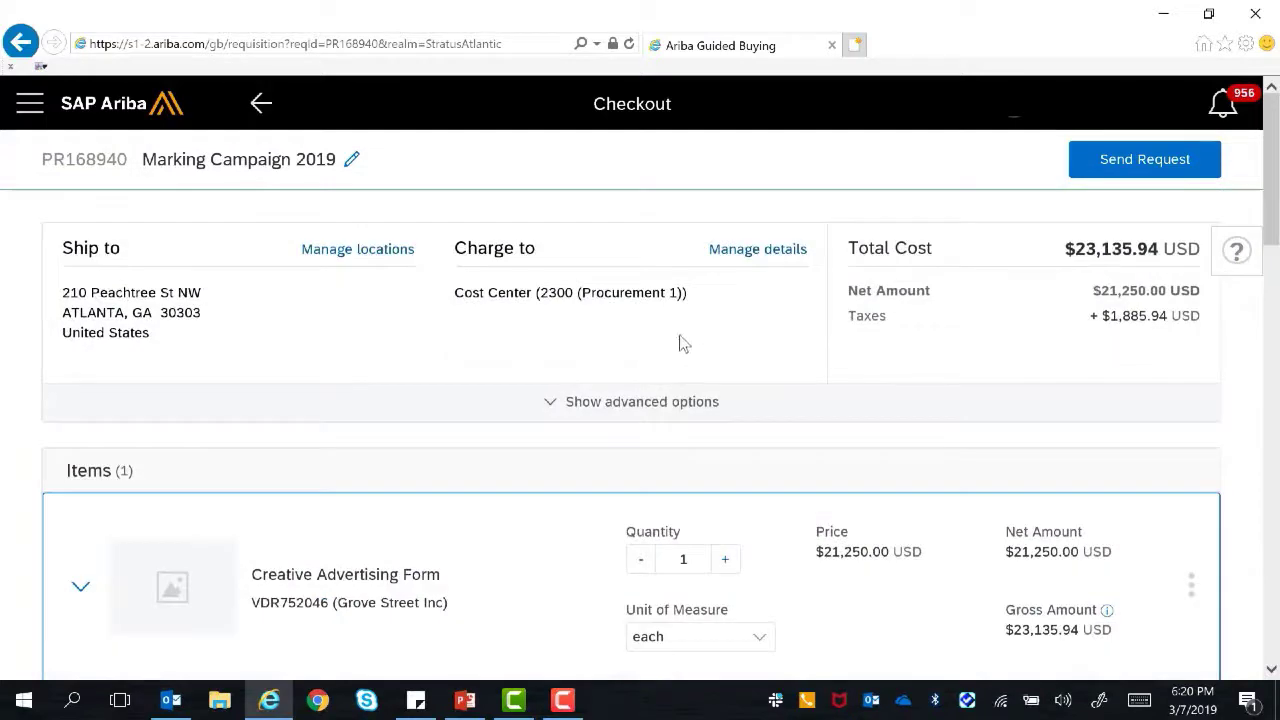
left_click(1103, 160)
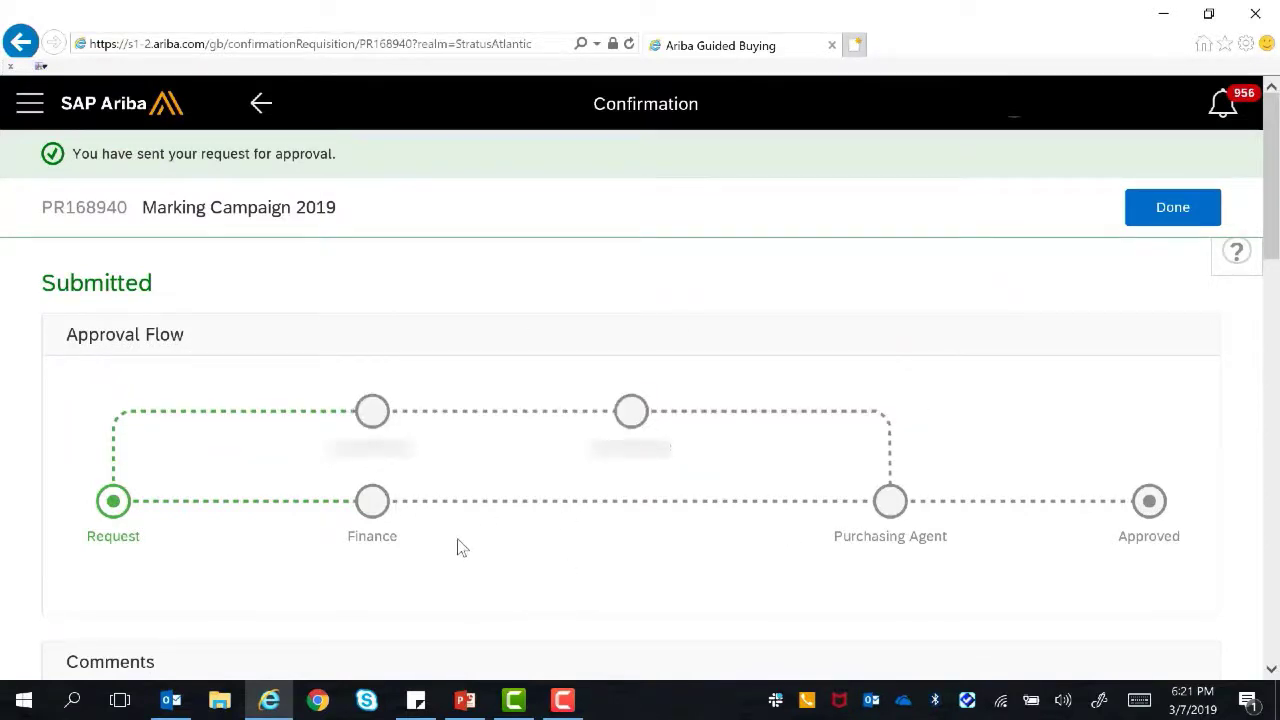
- Examine the submitted requisition's supervisor and finance approval stages, costs and item details, and expand the item's Line Item Form Details
mouse_move(368, 417)
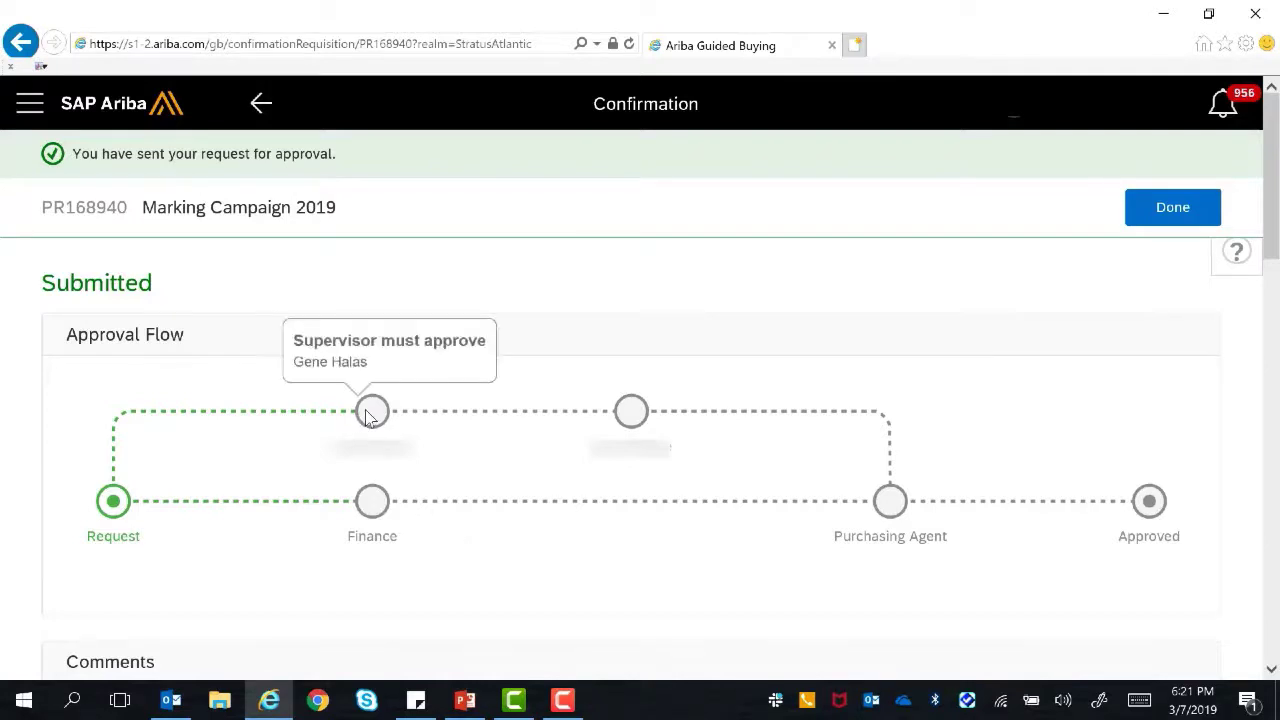
mouse_move(384, 510)
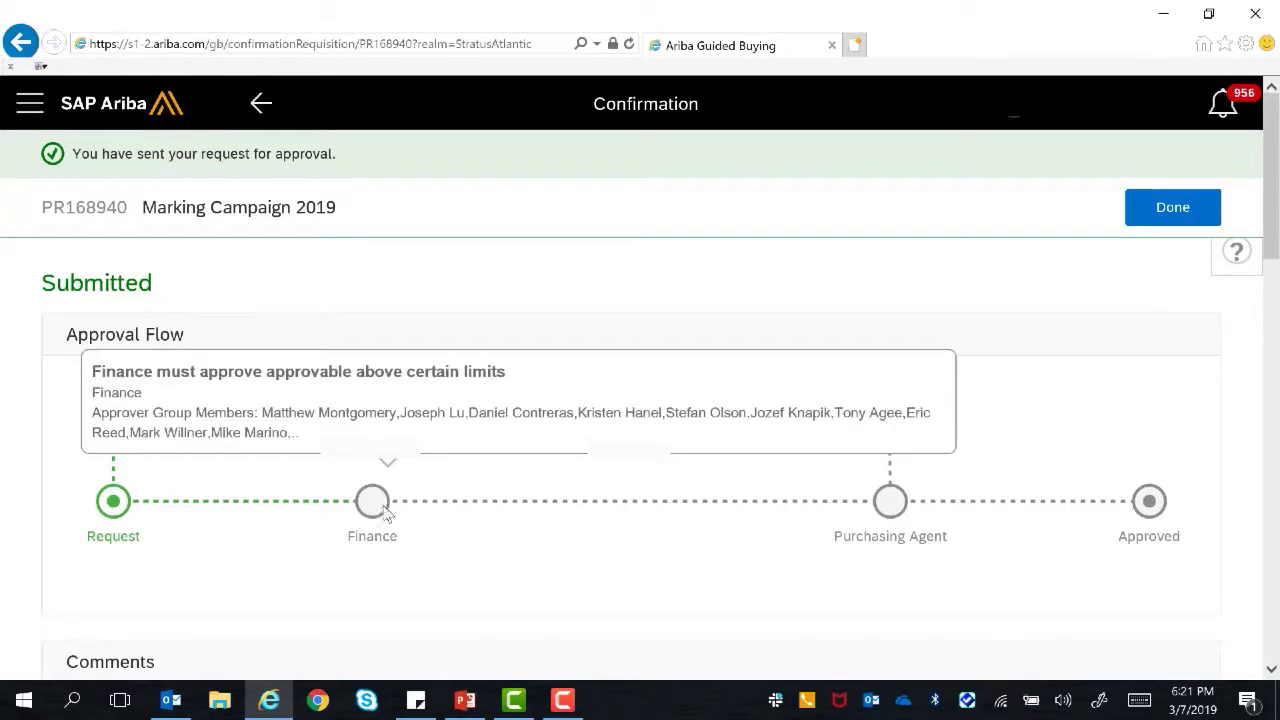
scroll(489, 534, "down", 4)
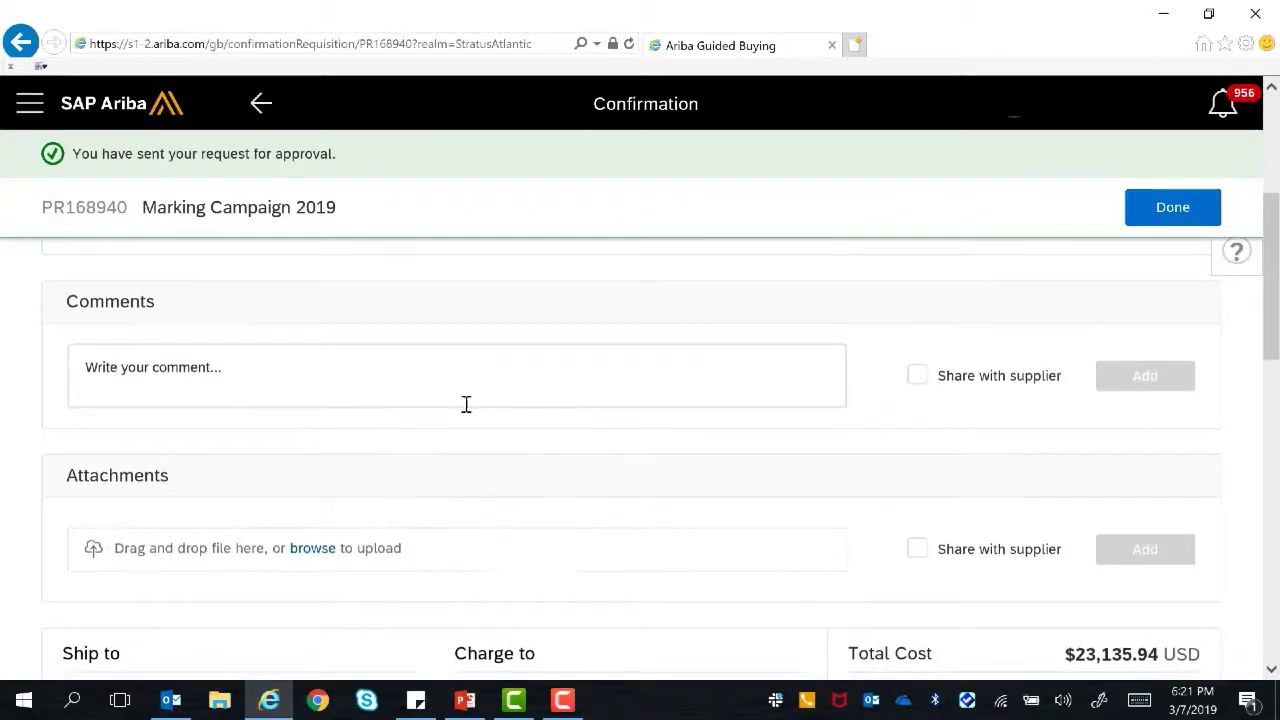
scroll(466, 404, "down", 2)
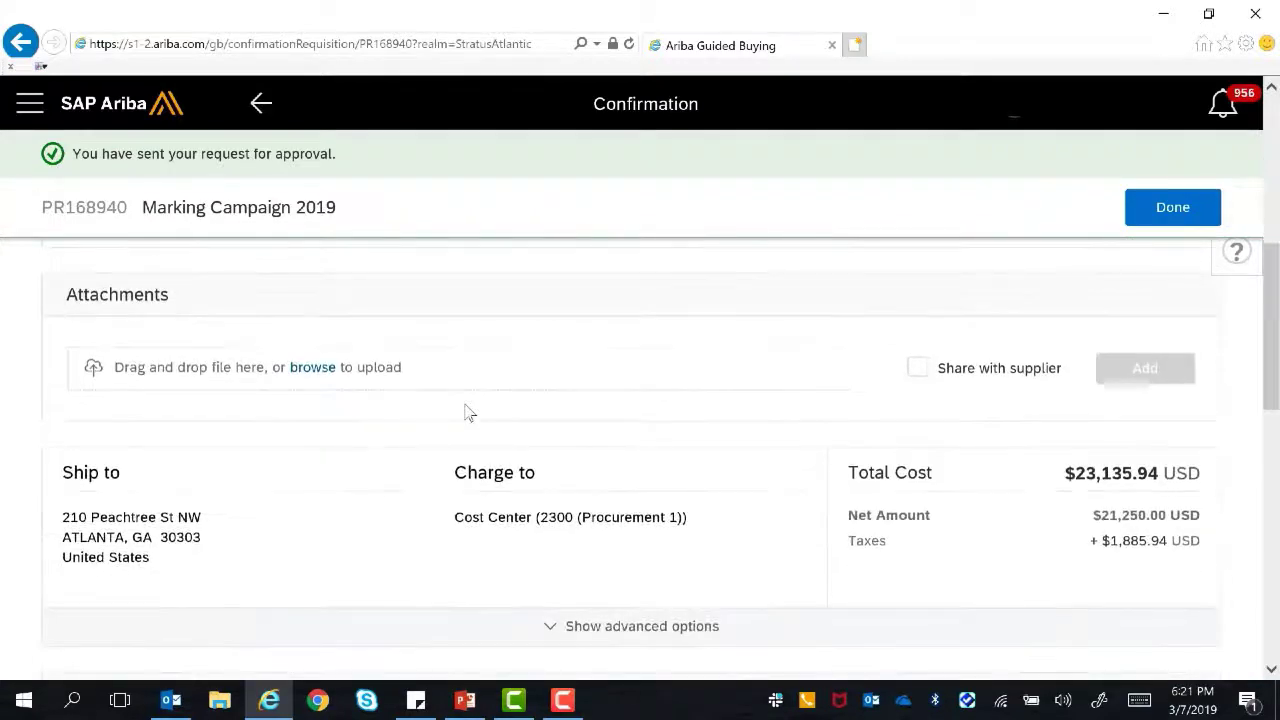
scroll(466, 412, "down", 4)
scroll(466, 412, "up", 8)
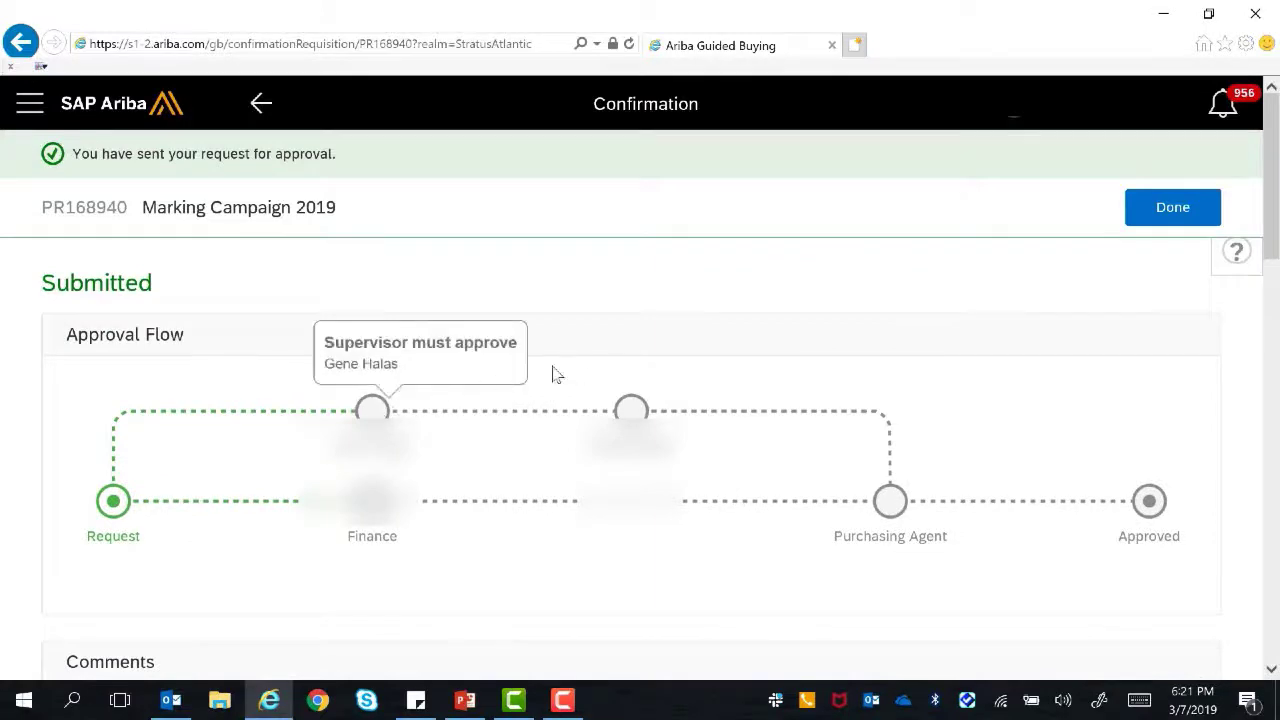
scroll(566, 372, "down", 5)
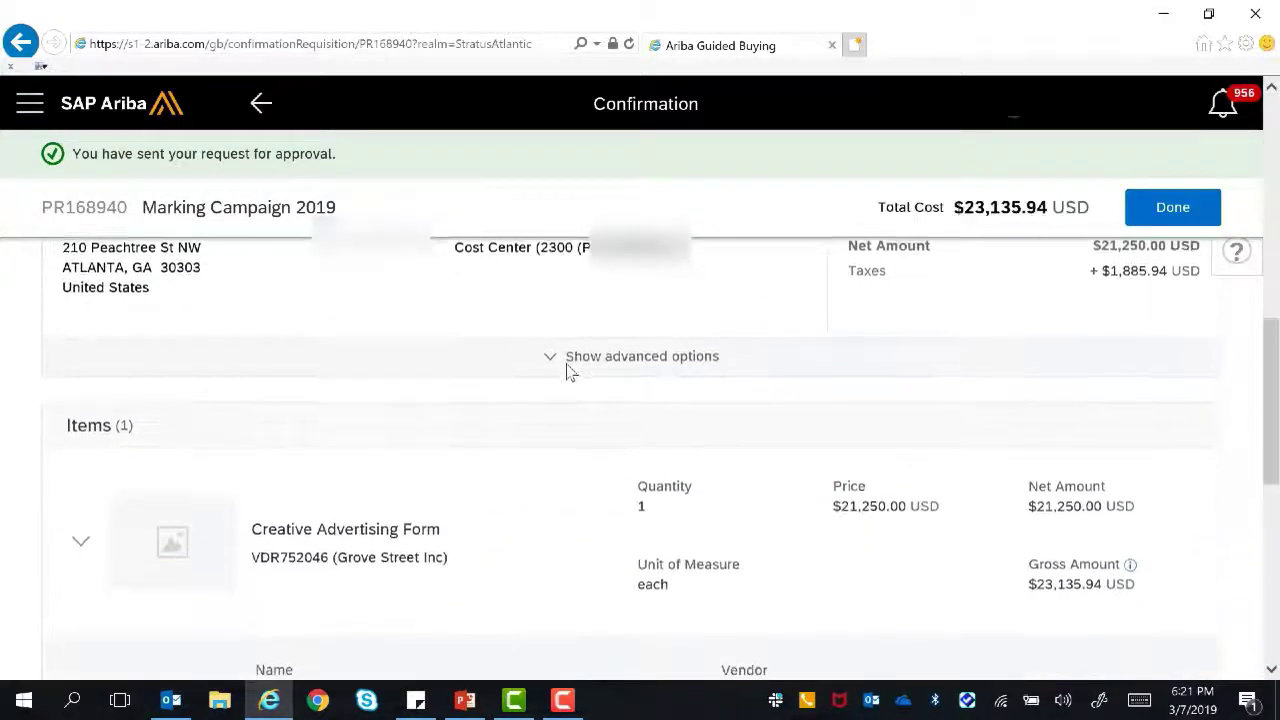
scroll(567, 371, "down", 5)
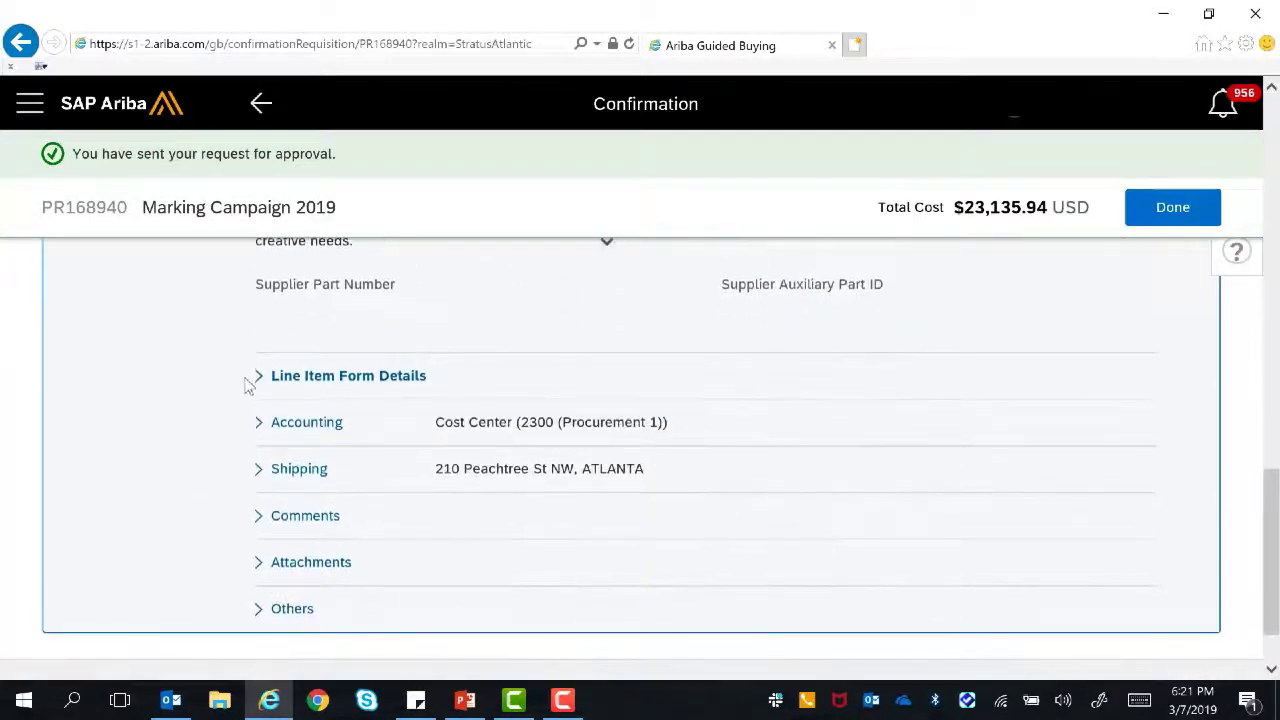
left_click(260, 380)
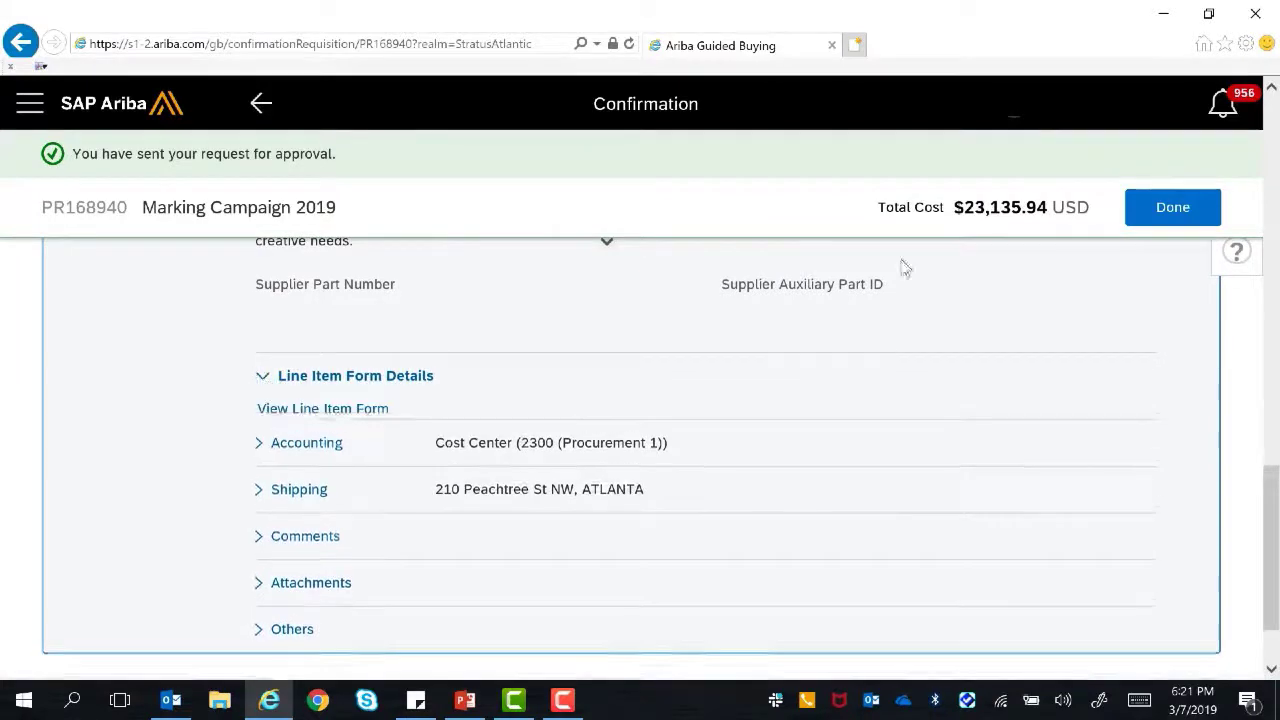